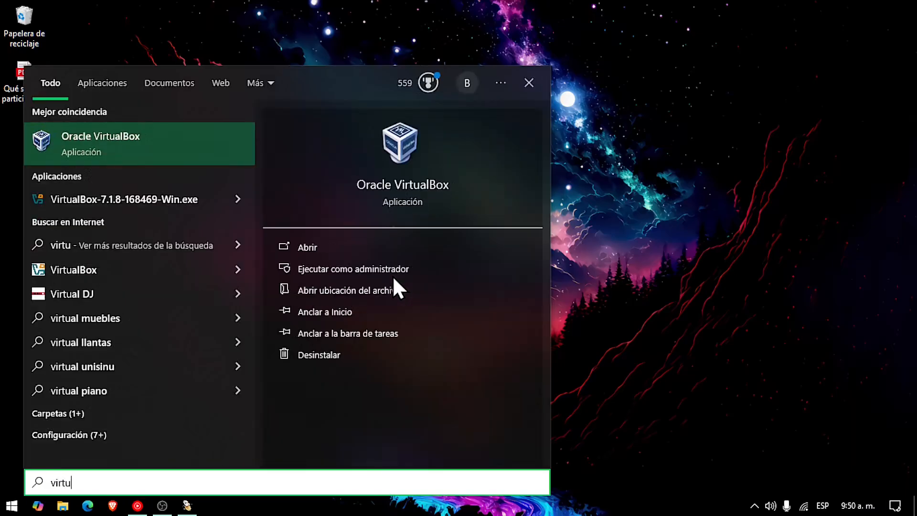
Launch Oracle VirtualBox from the Start menu search results for 'virtu'
key("Return")
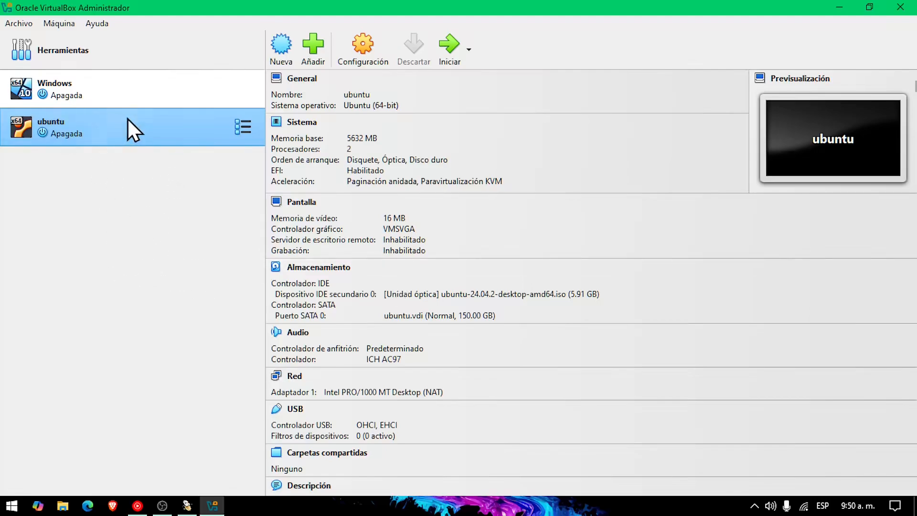
Delete the old ubuntu VM with Eliminar… and confirm the removal
right_click(94, 135)
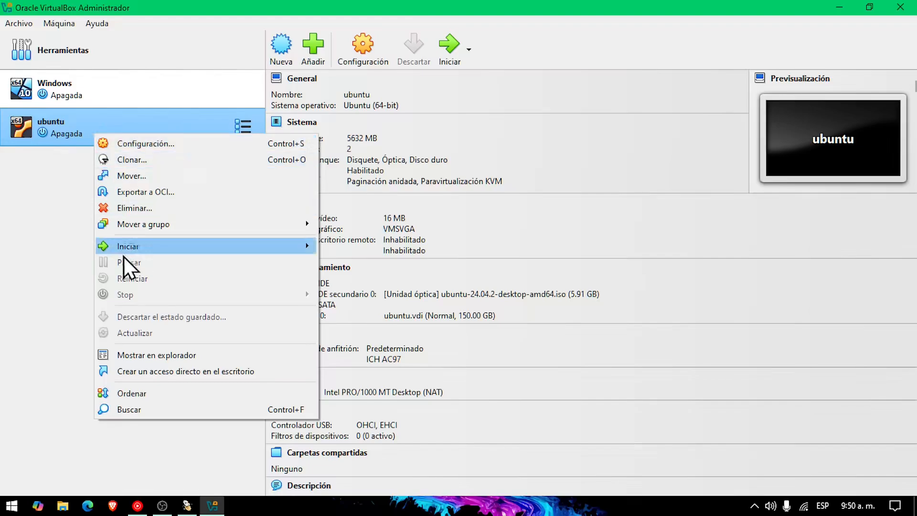
left_click(123, 209)
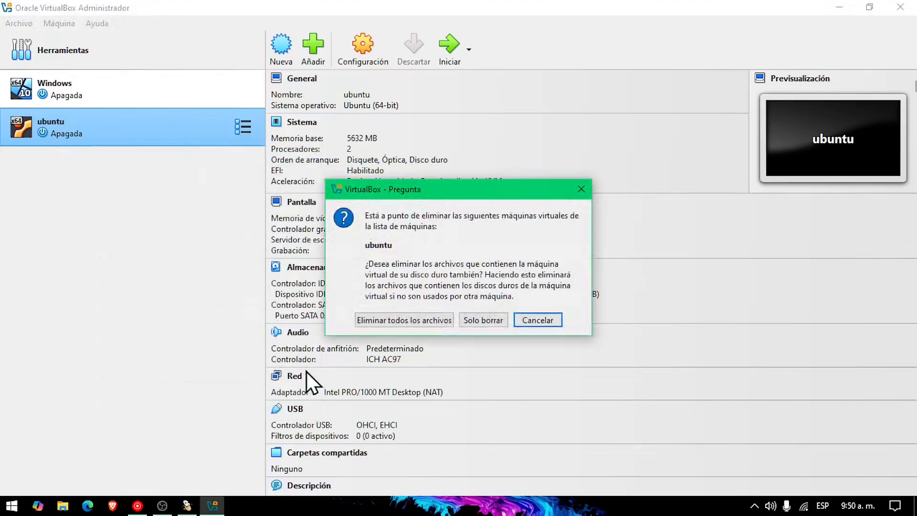
left_click(393, 322)
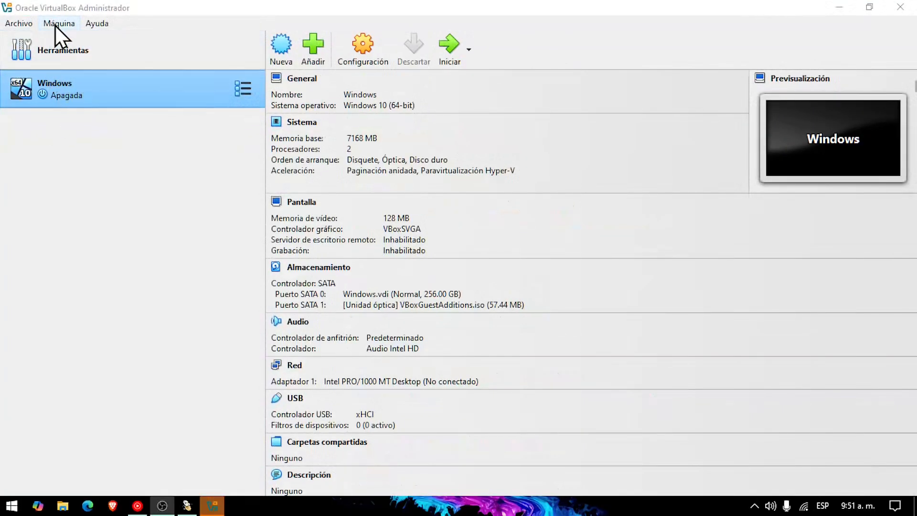
Open the Máquina menu in the VirtualBox Manager
left_click(117, 46)
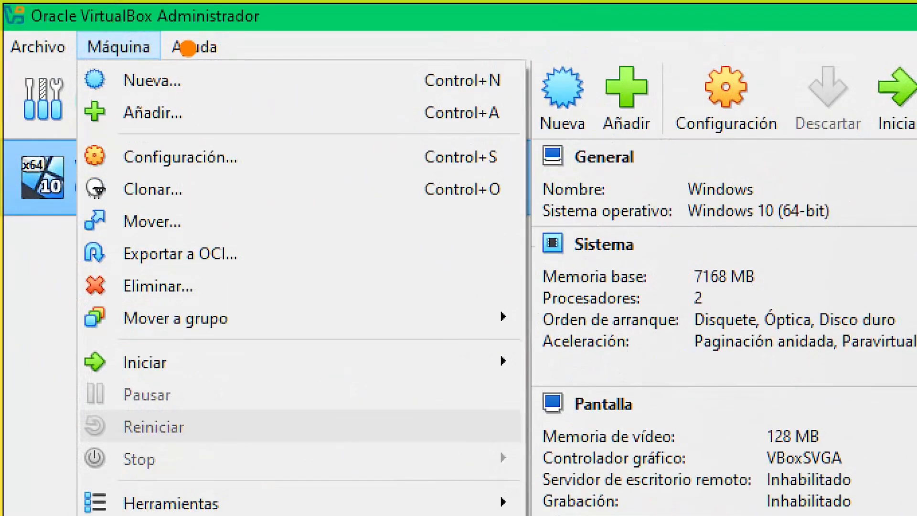
left_click_drag(183, 46, 451, 18)
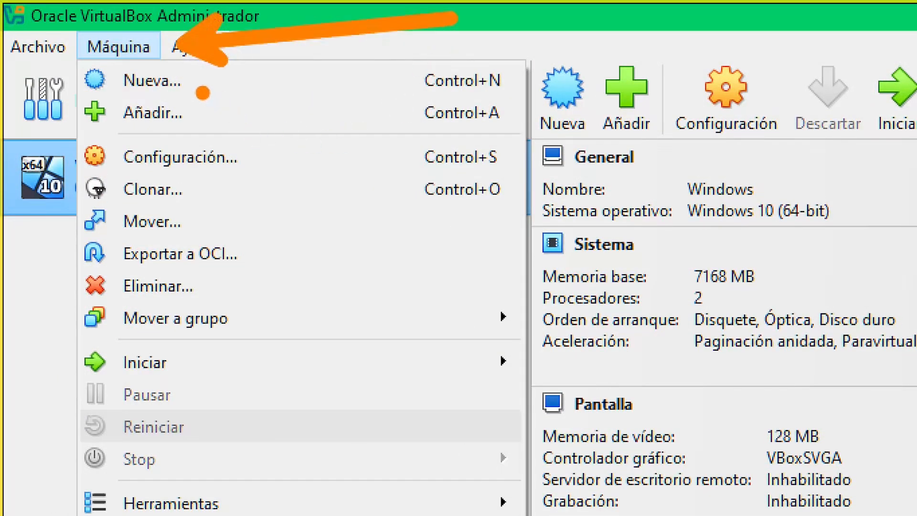
left_click_drag(199, 91, 391, 162)
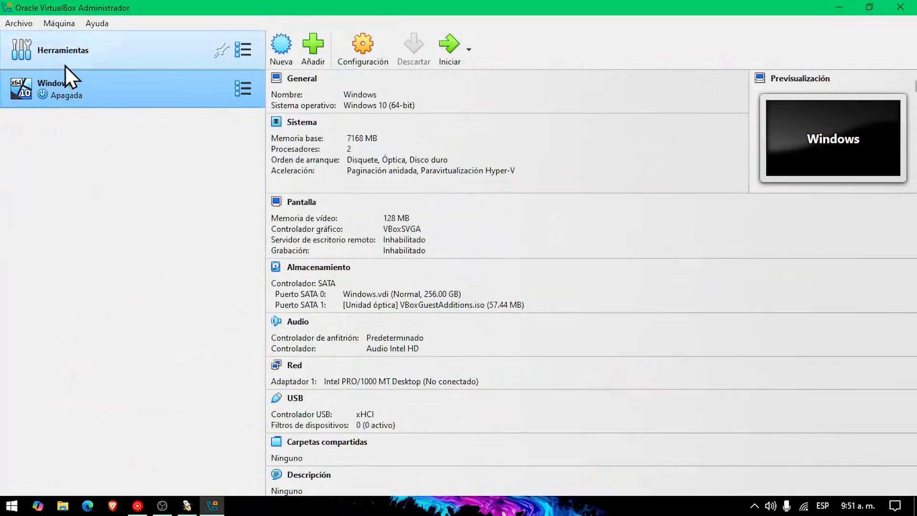
Choose Máquina > Nueva… to bring up the Crear máquina virtual wizard
left_click(130, 47)
left_click(79, 41)
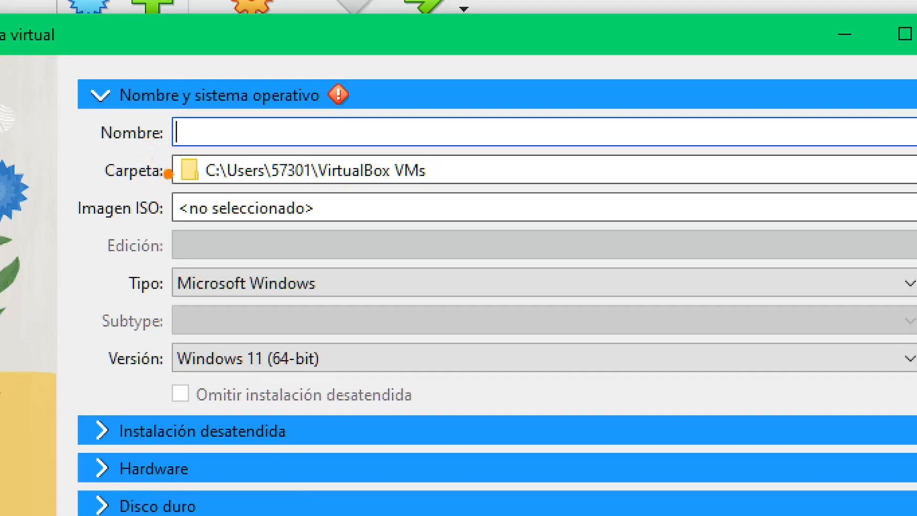
mouse_move(167, 144)
left_mouse_down()
mouse_move(224, 205)
mouse_move(483, 194)
left_mouse_up()
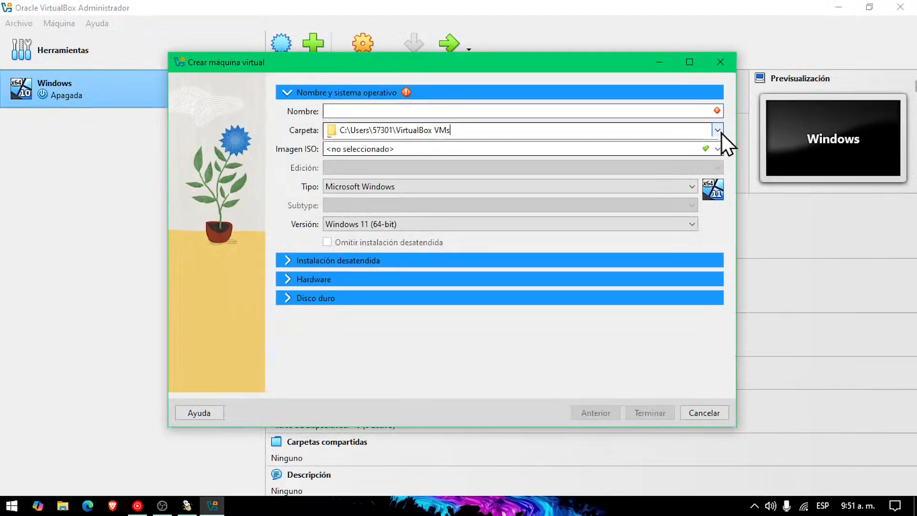
left_click(741, 135)
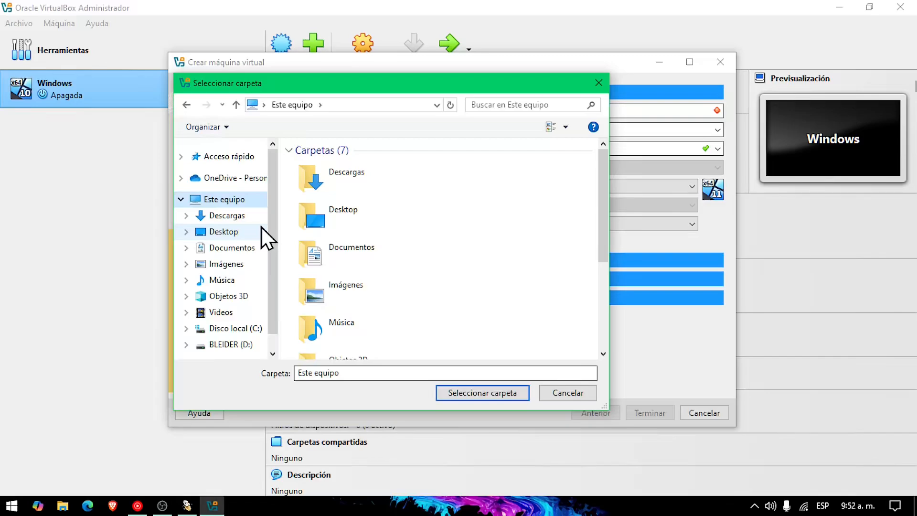
scroll(367, 253, "down", 3)
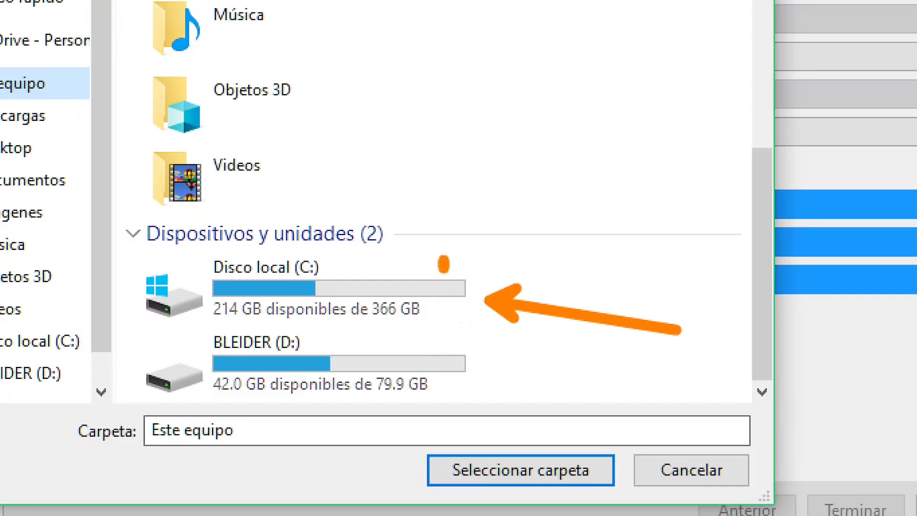
left_click_drag(444, 264, 443, 342)
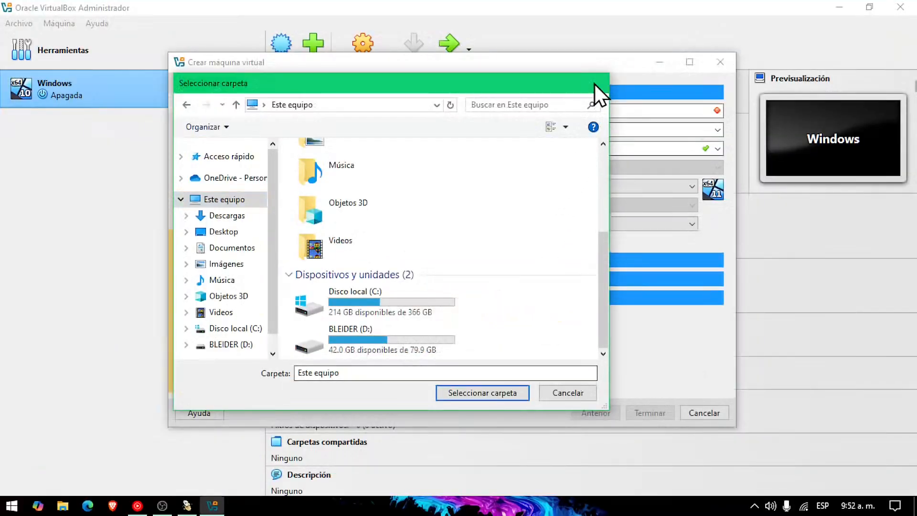
left_click(594, 85)
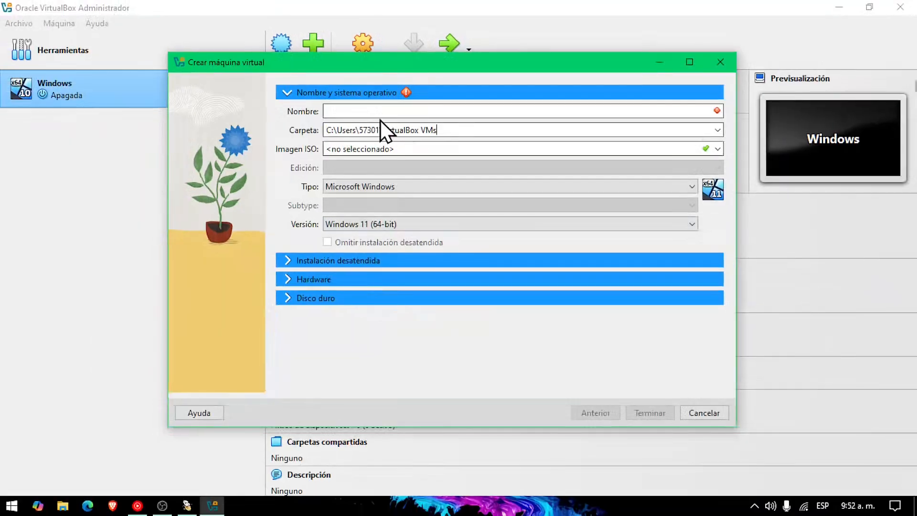
Name the machine Ubuntu so it becomes Linux, Ubuntu (64-bit), and open the Imagen ISO dropdown
left_click(403, 103)
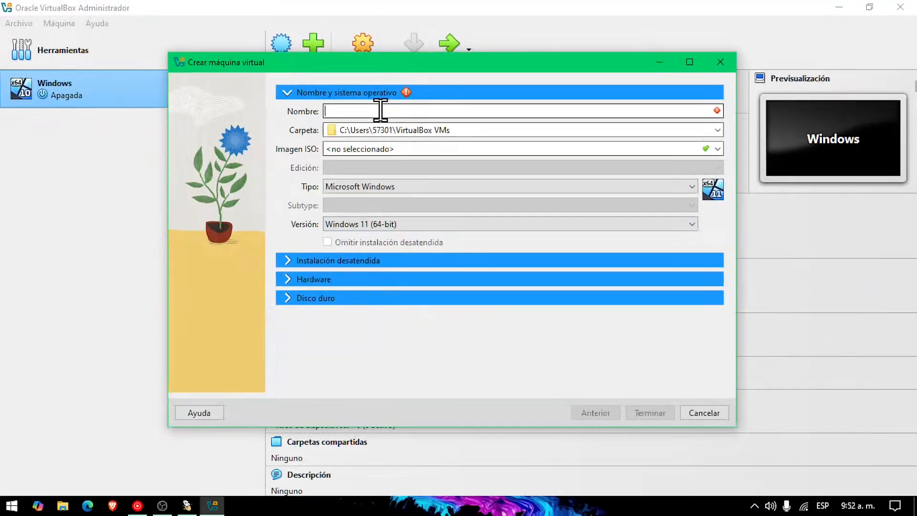
type("Ubuntu")
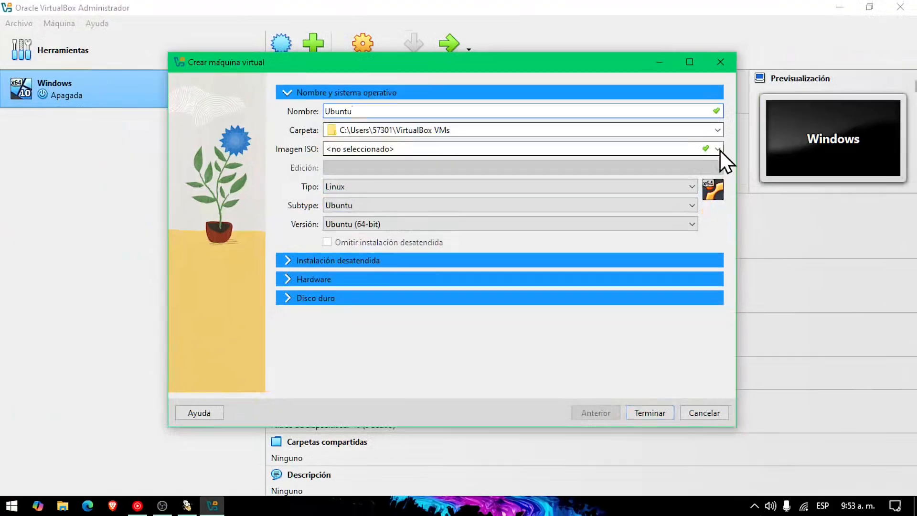
left_click(787, 178)
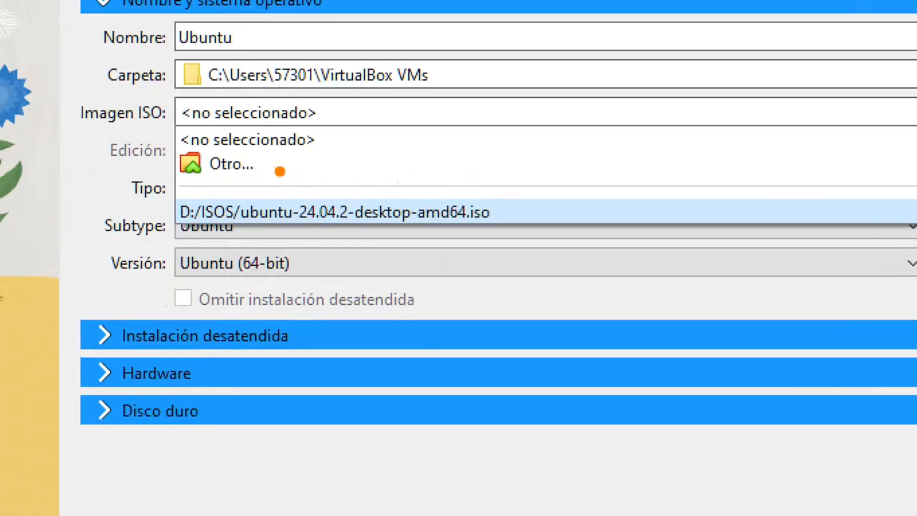
left_click_drag(280, 172, 477, 197)
key("Escape")
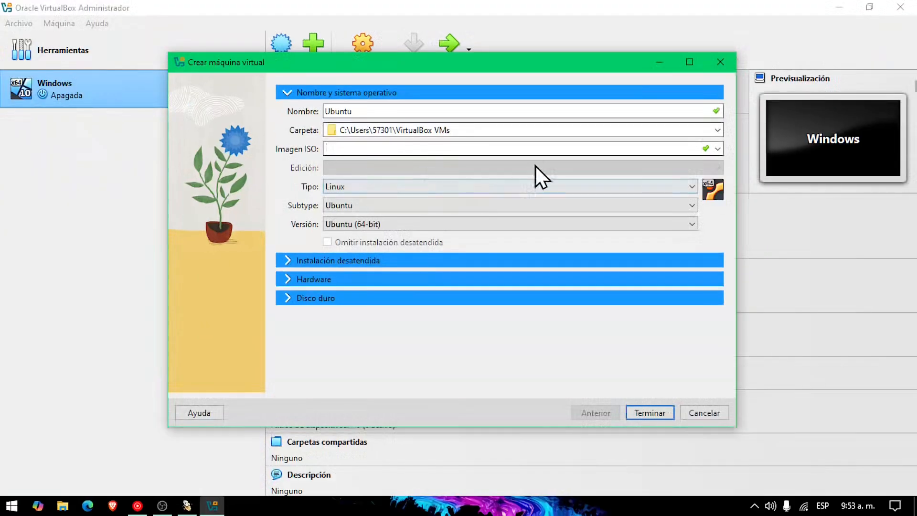
left_click(719, 149)
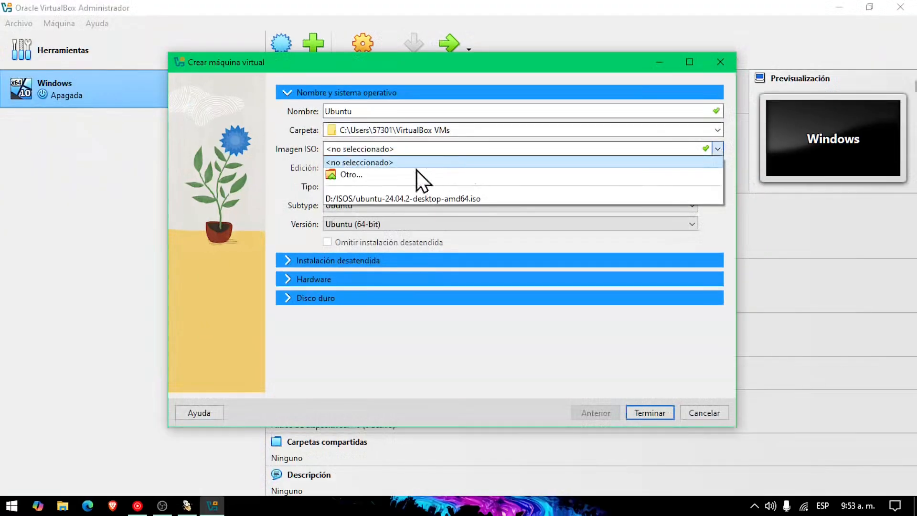
Attach ubuntu-24.04.2-desktop-amd64.iso from D:\ISOS via Otro… as the installation image
left_click(401, 176)
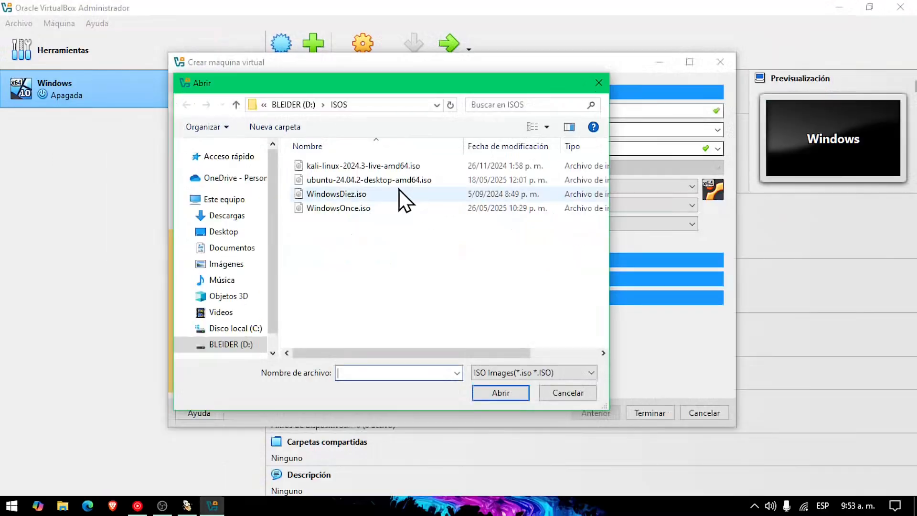
left_click(443, 246)
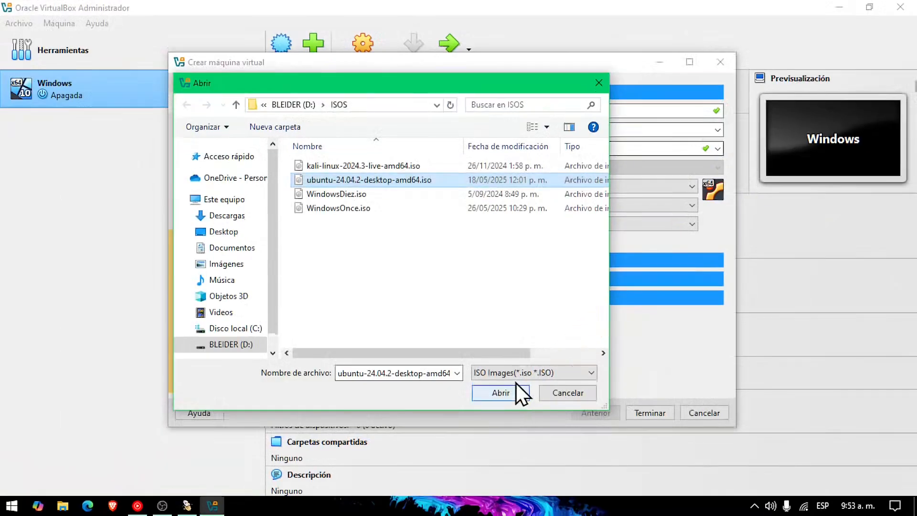
left_click(526, 435)
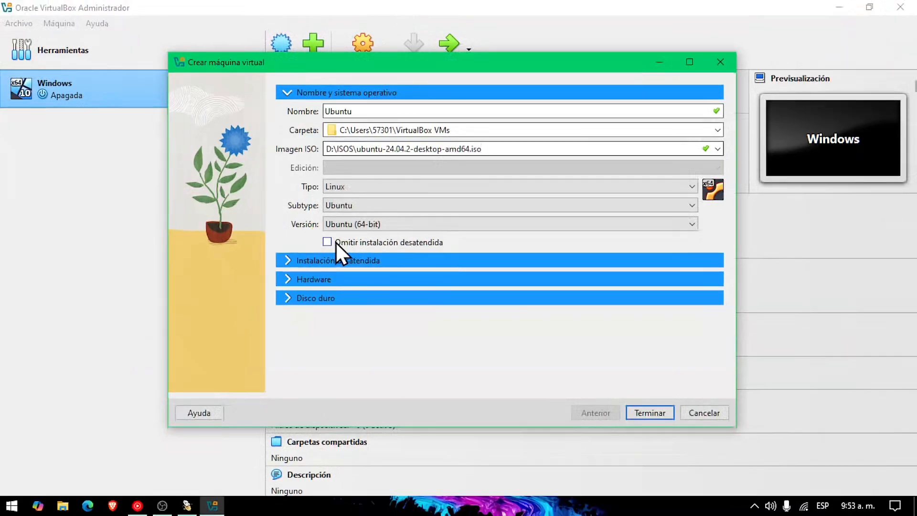
Tick Omitir instalación desatendida and expand the Hardware section
left_click(329, 241)
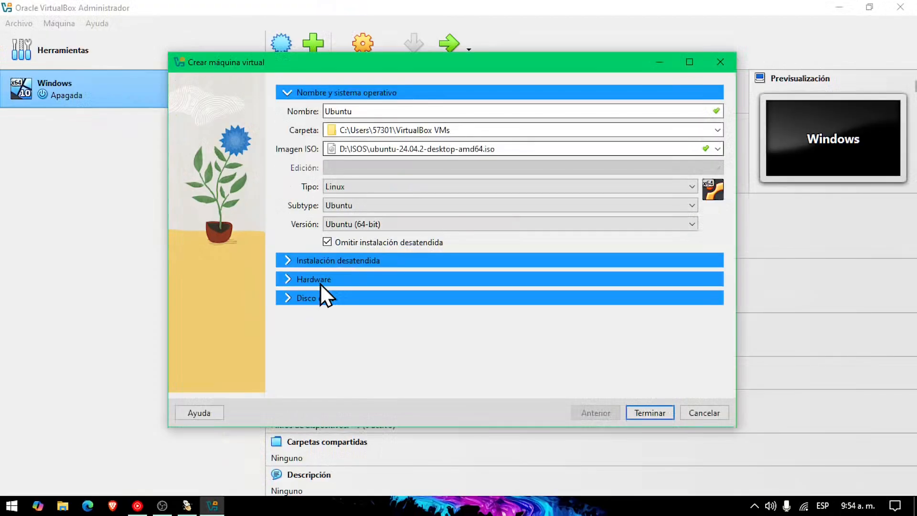
left_click(305, 286)
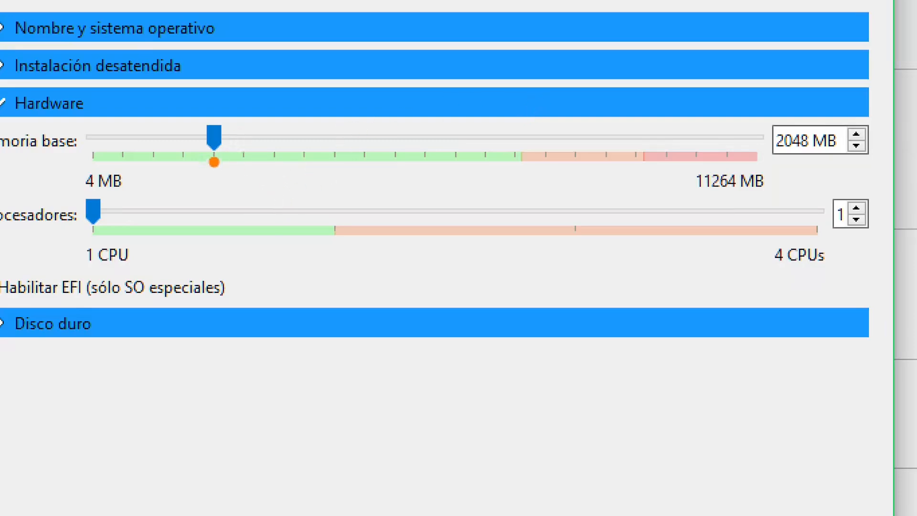
Set Memoria base to 6144 MB and the Procesadores slider to 2
left_click_drag(213, 158, 248, 289)
left_click_drag(522, 153, 538, 265)
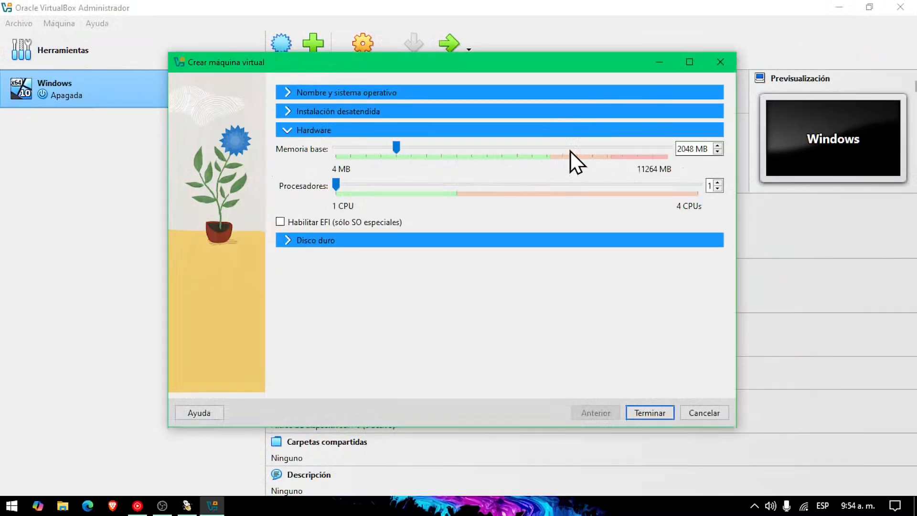
double_click(570, 150)
triple_click(570, 150)
triple_click(570, 150)
double_click(570, 149)
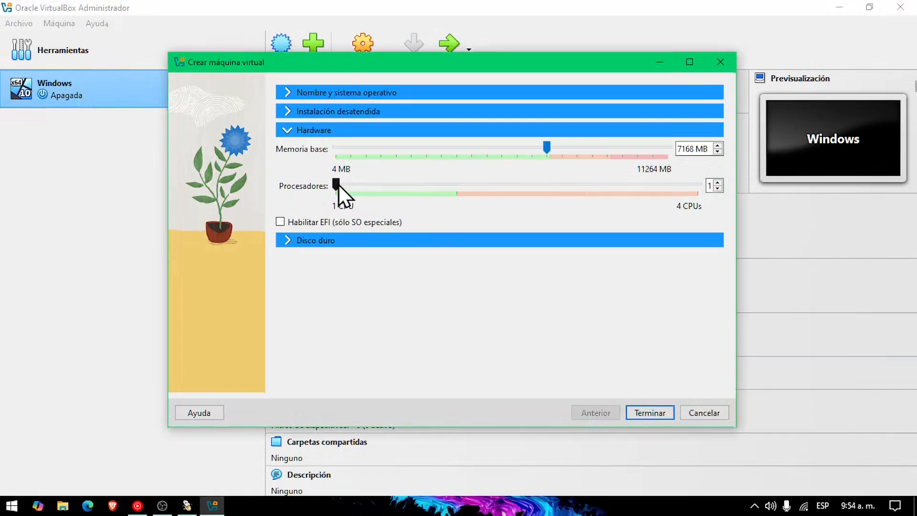
left_click_drag(336, 184, 435, 189)
key("BackSpace")
key("BackSpace")
key("BackSpace")
key("BackSpace")
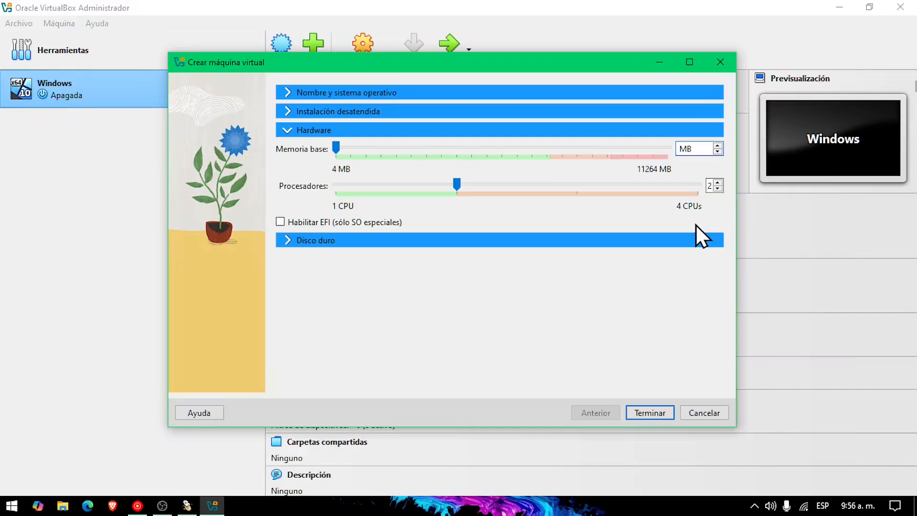
type("6144")
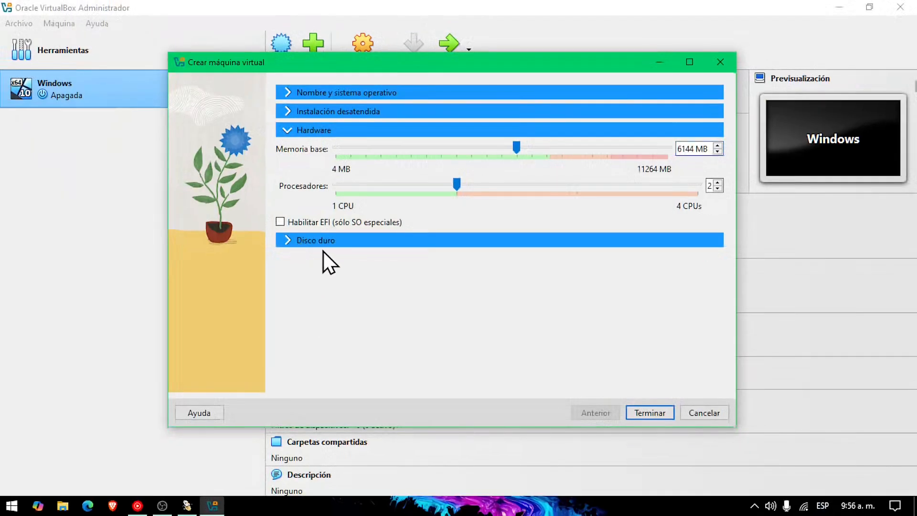
Give the machine a 125.00 GB Ubuntu.vdi virtual disk and finish with Terminar
left_click(321, 245)
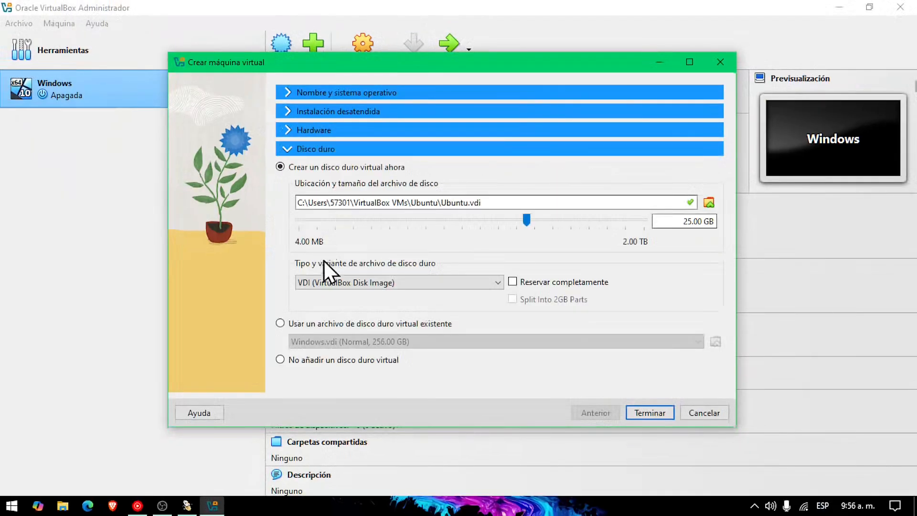
left_click(319, 136)
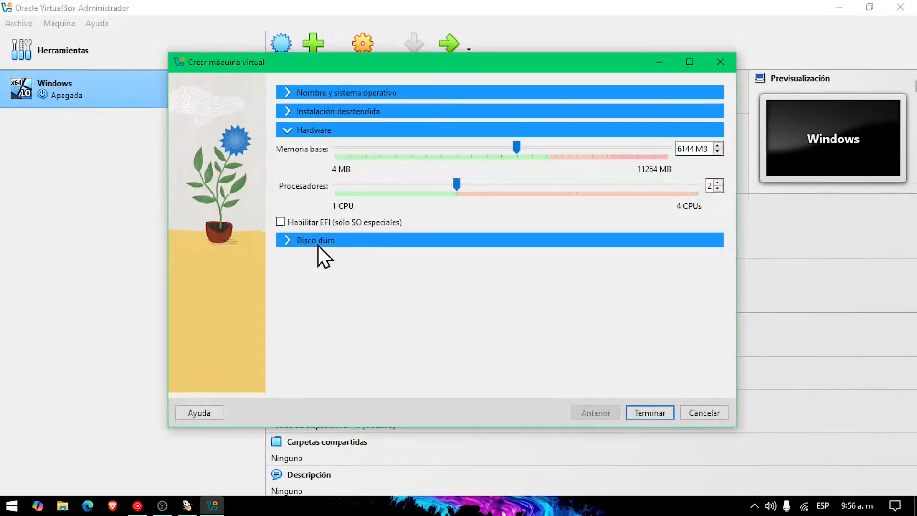
left_click(295, 253)
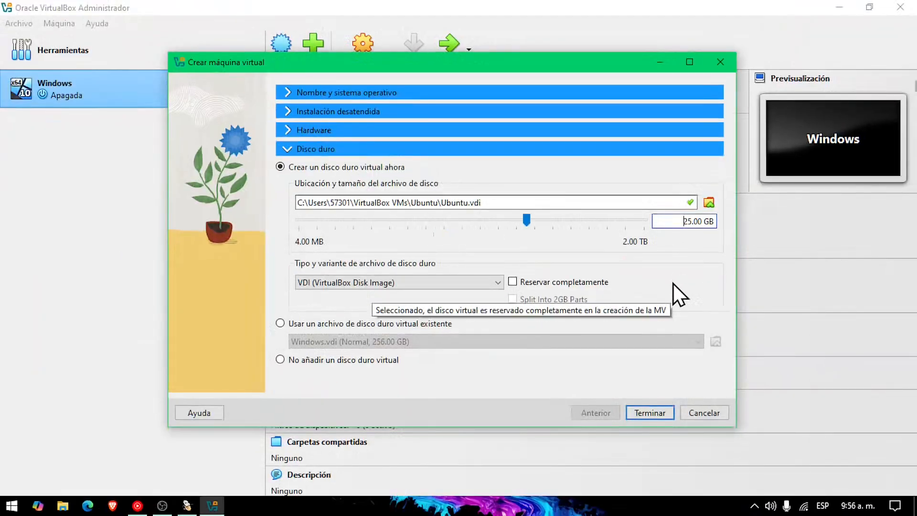
type("1")
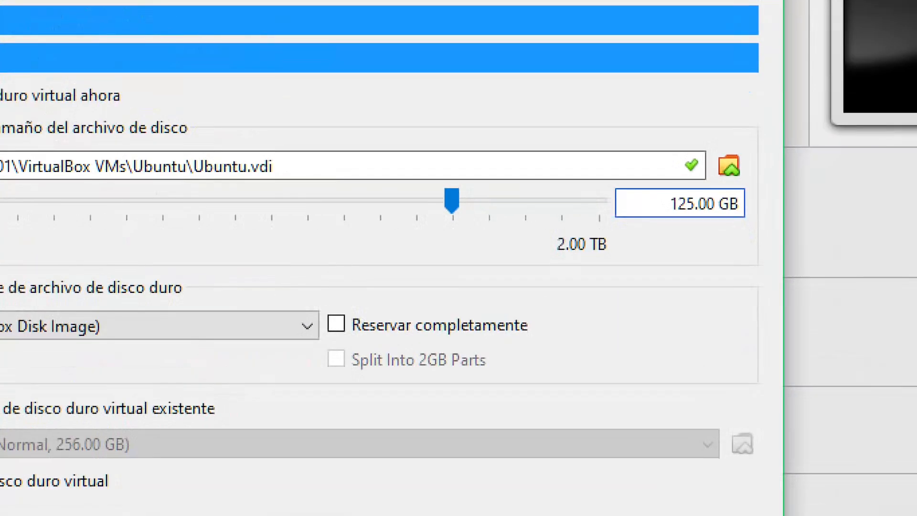
left_click(678, 204)
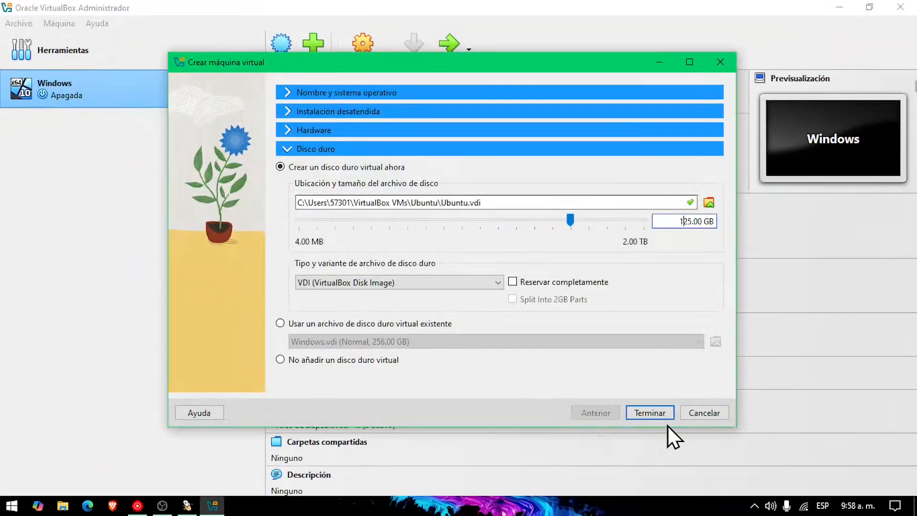
left_click(685, 400)
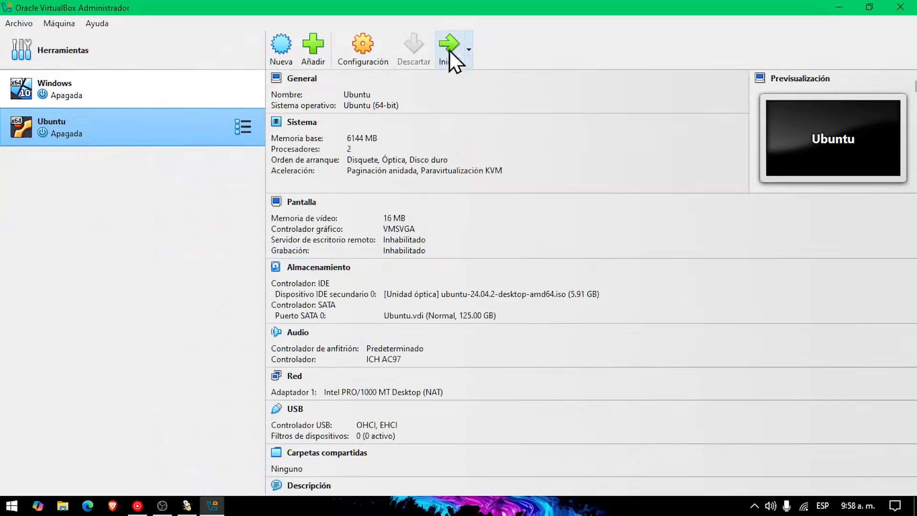
Start the selected Ubuntu machine with the Iniciar toolbar button
left_click(449, 50)
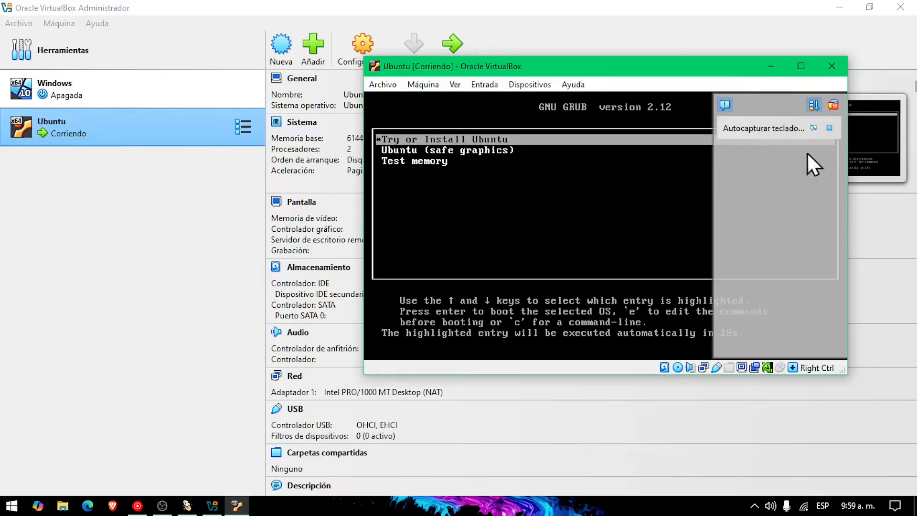
Maximize the VM window, dismiss the auto-capture notice, and boot Try or Install Ubuntu
left_click(800, 66)
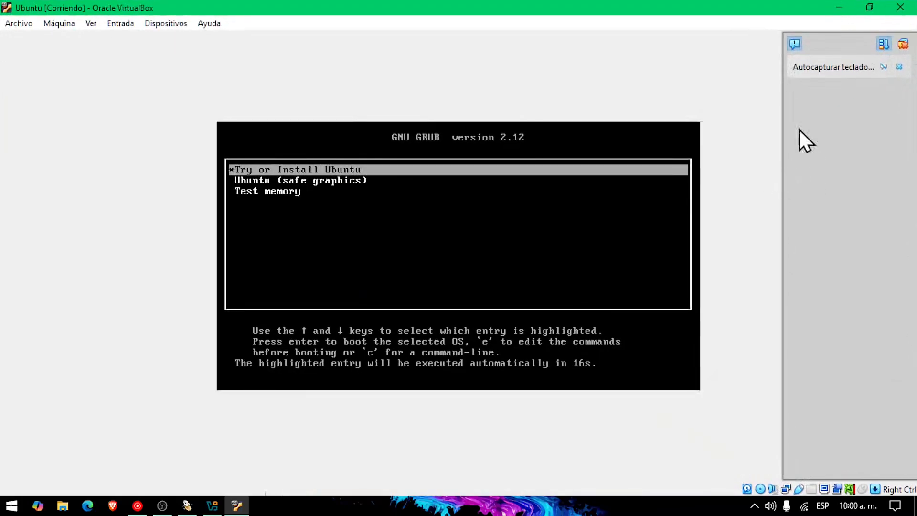
left_click(900, 69)
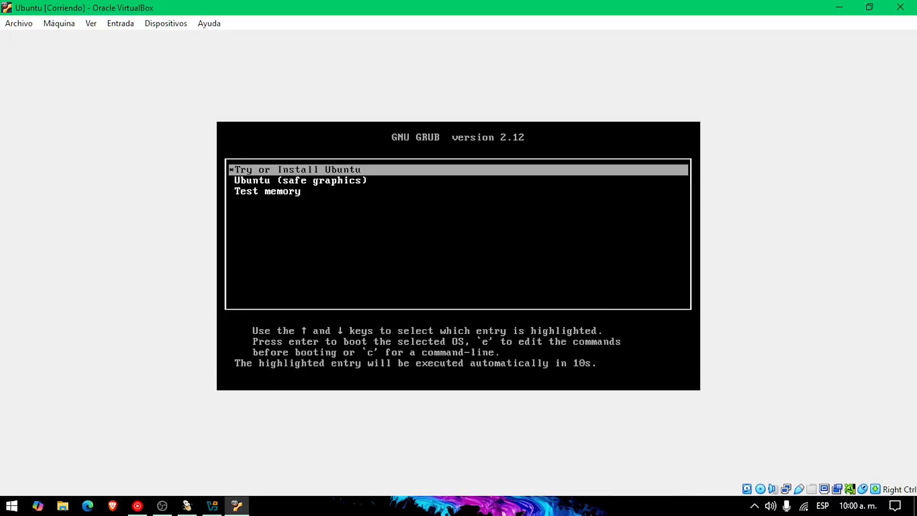
key("Down")
key("Down")
key("Down")
key("Down")
key("Down")
key("Up")
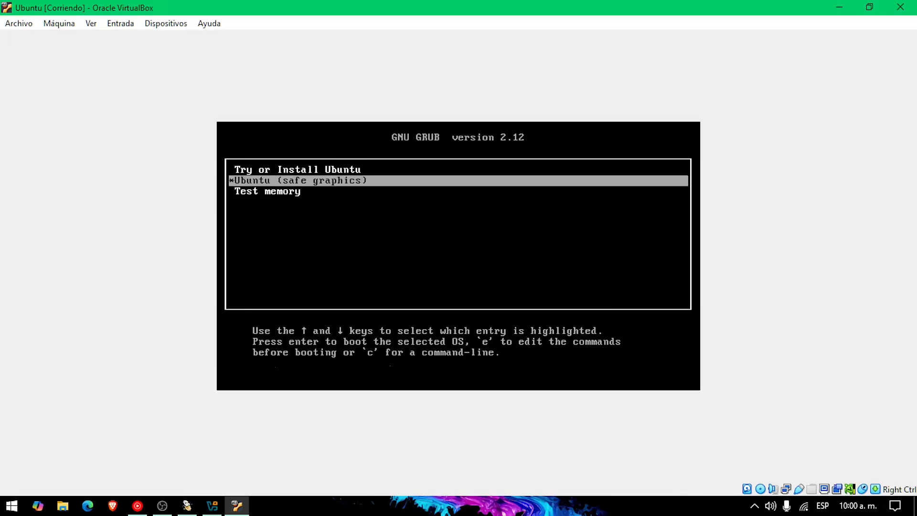
key("Up")
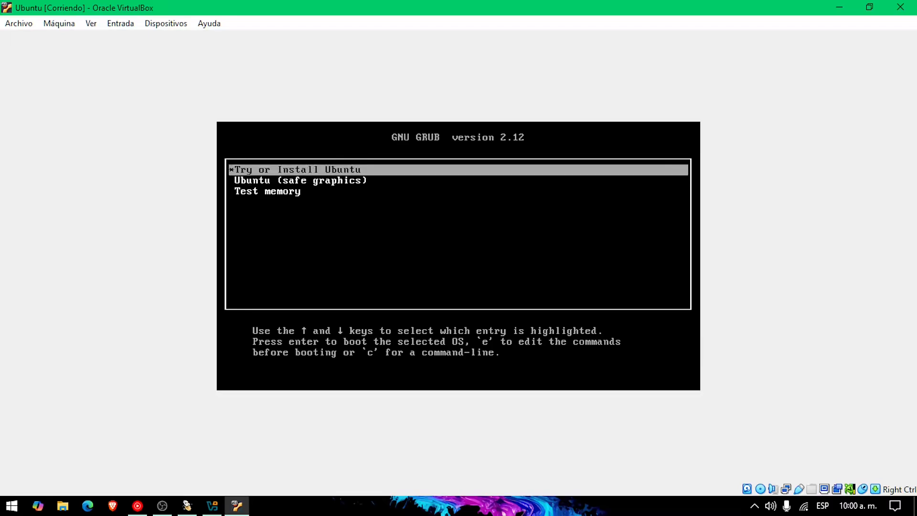
key("Return")
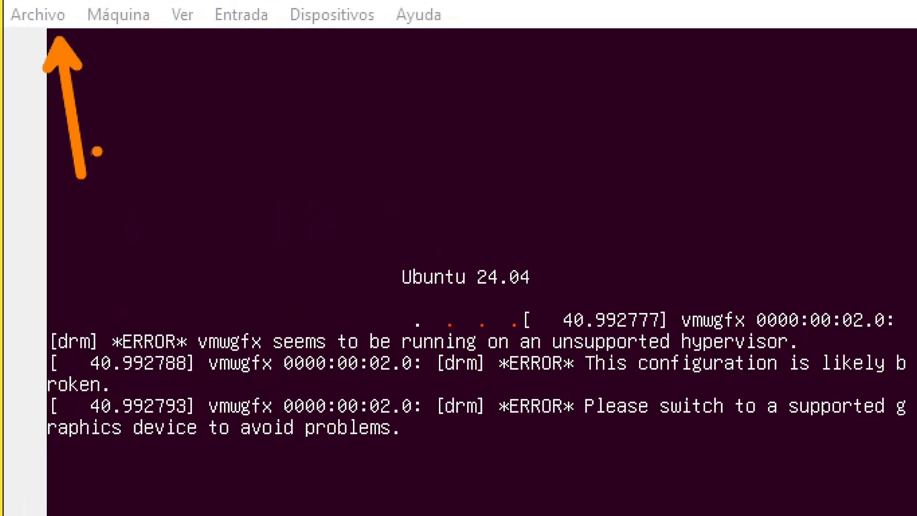
Close the running Ubuntu VM with Apagar la máquina so it shows as Apagada
left_click(54, 22)
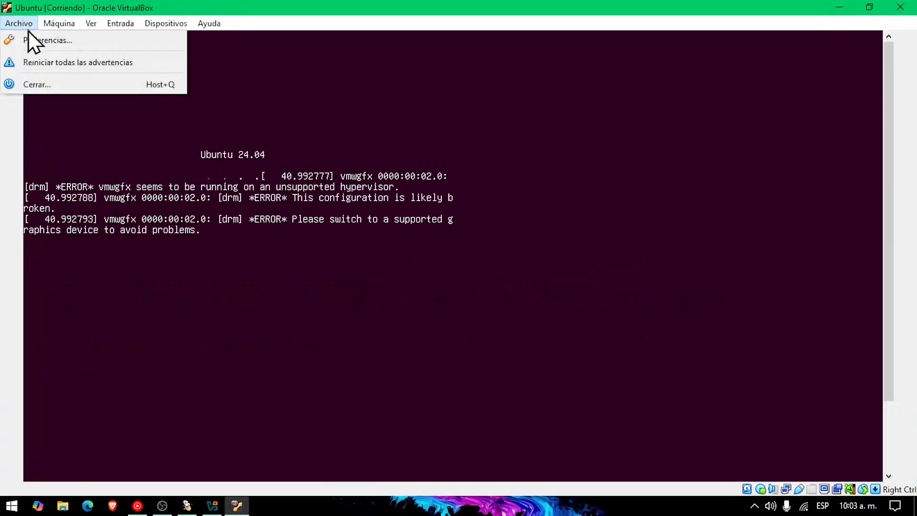
left_click(53, 84)
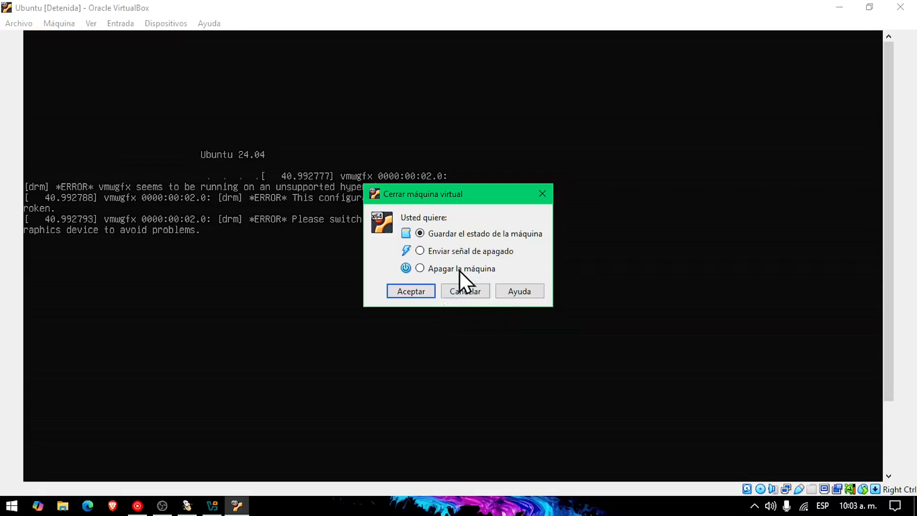
left_click(454, 268)
left_click(413, 292)
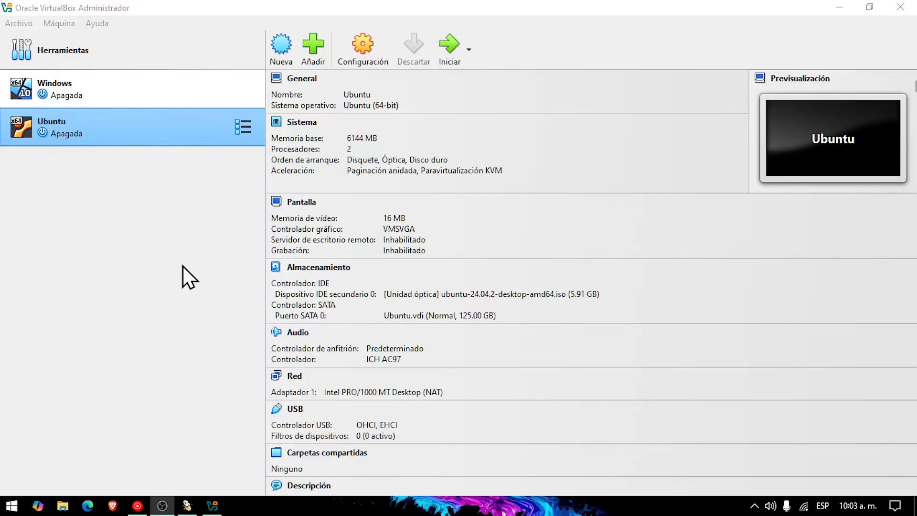
Open the Ubuntu VM's Configuración at the Pantalla page
right_click(151, 131)
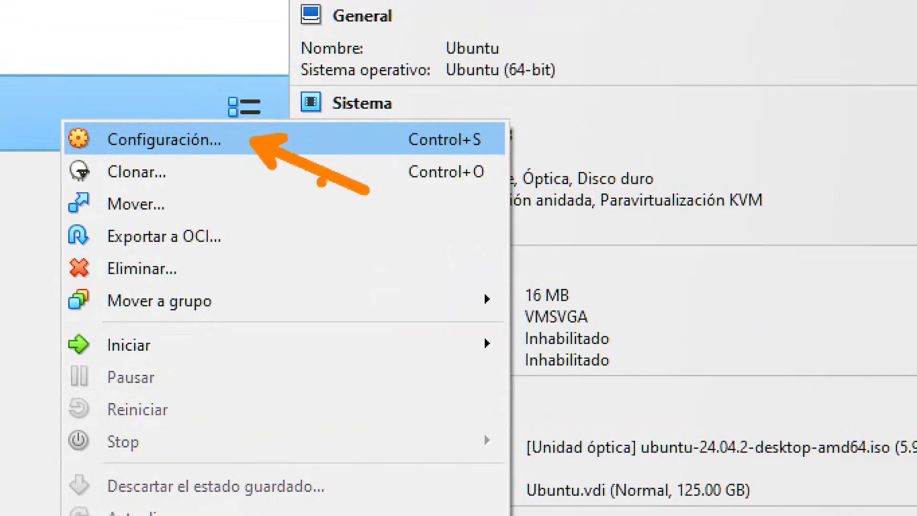
left_click(224, 147)
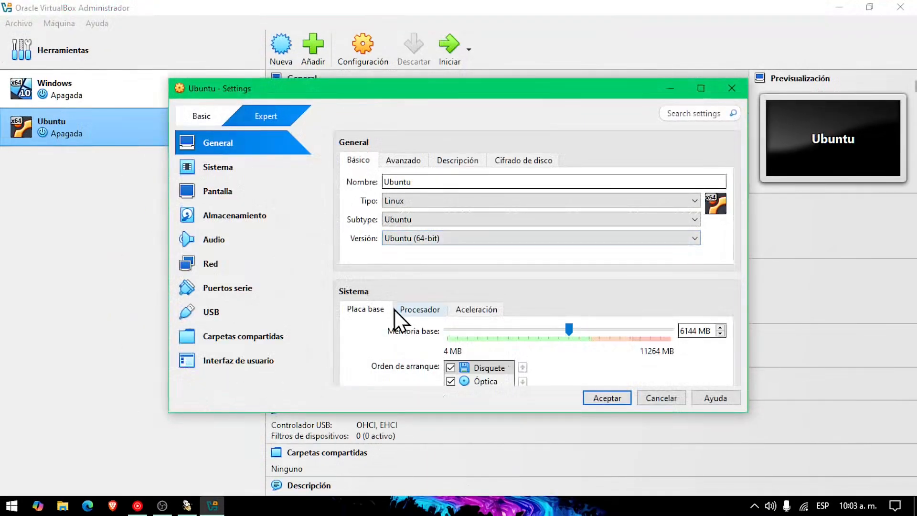
left_click(211, 198)
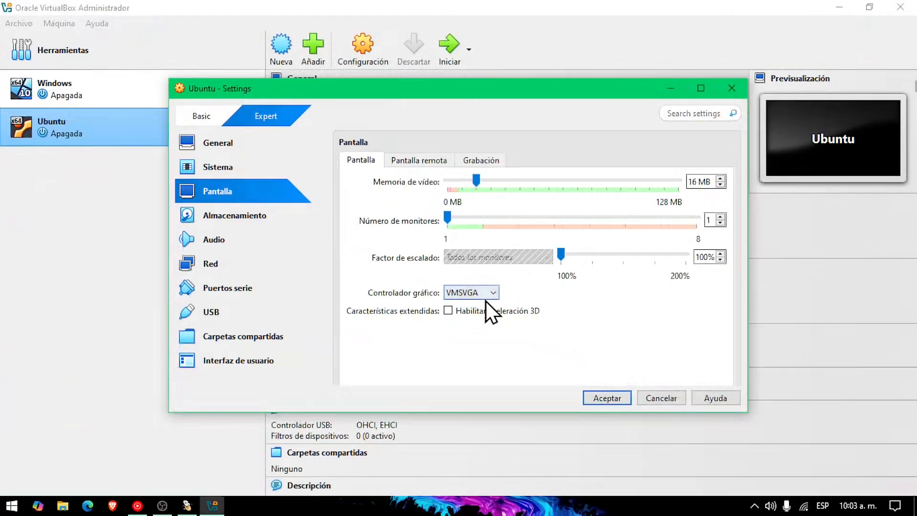
Switch Controlador gráfico from VMSVGA to VBoxVGA and save the settings
left_click(420, 327)
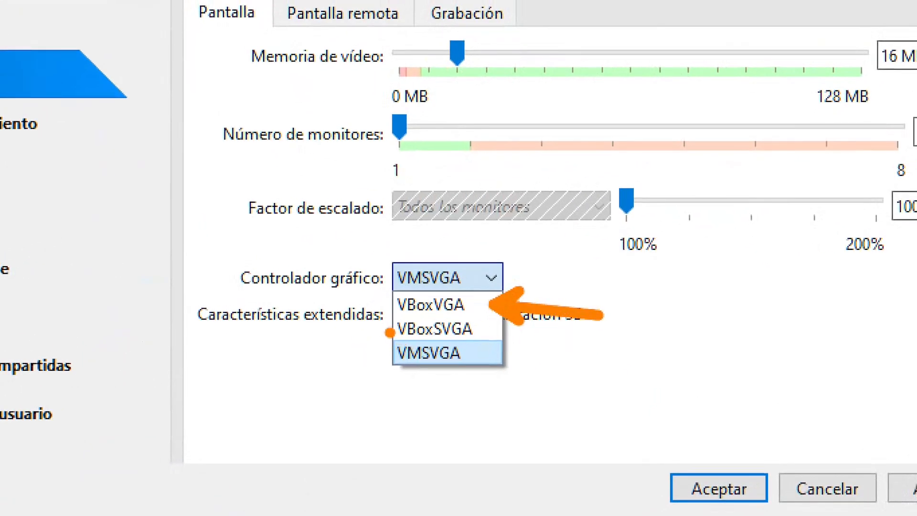
mouse_move(390, 332)
left_mouse_down()
mouse_move(264, 341)
mouse_move(263, 332)
left_mouse_up()
key("Escape")
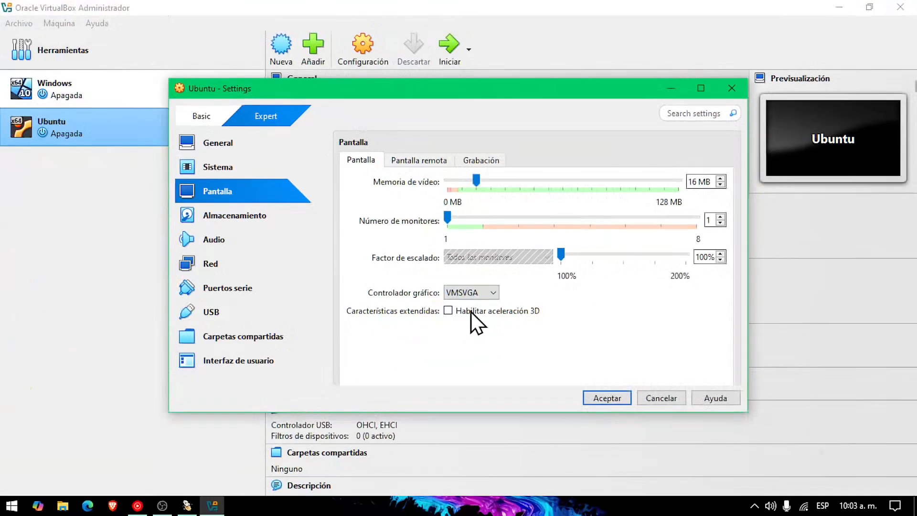
left_click(474, 293)
left_click(471, 328)
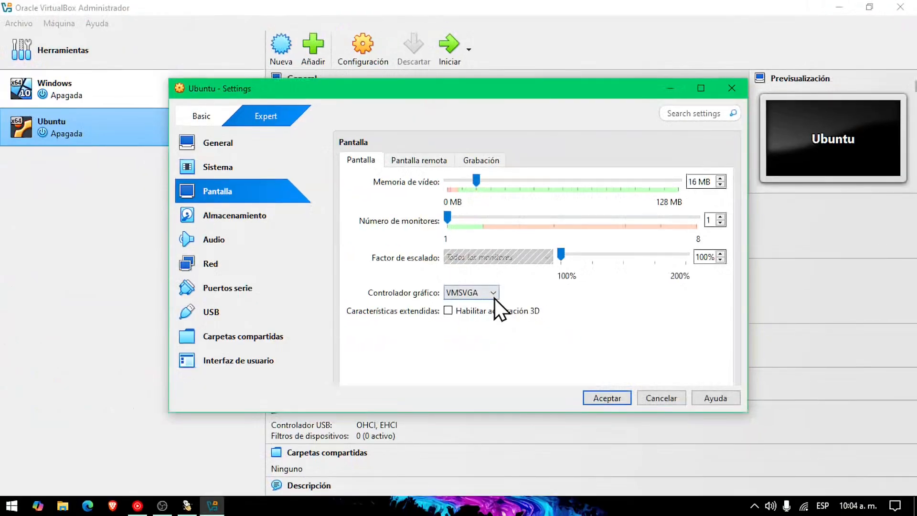
left_click(498, 316)
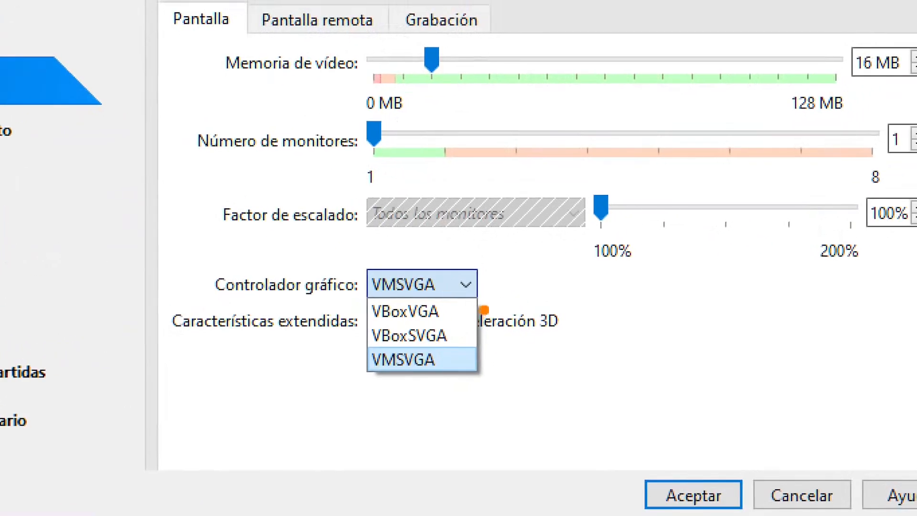
left_click_drag(498, 303, 567, 307)
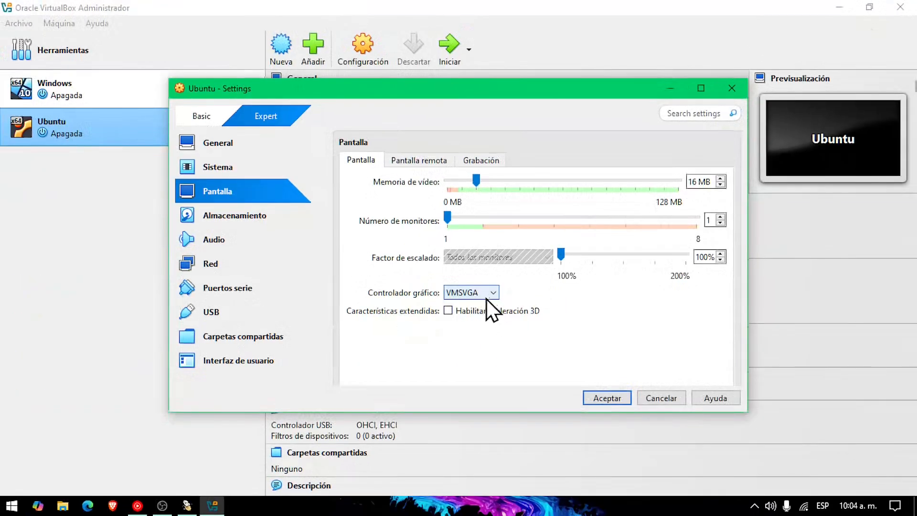
left_click(452, 292)
left_click(446, 312)
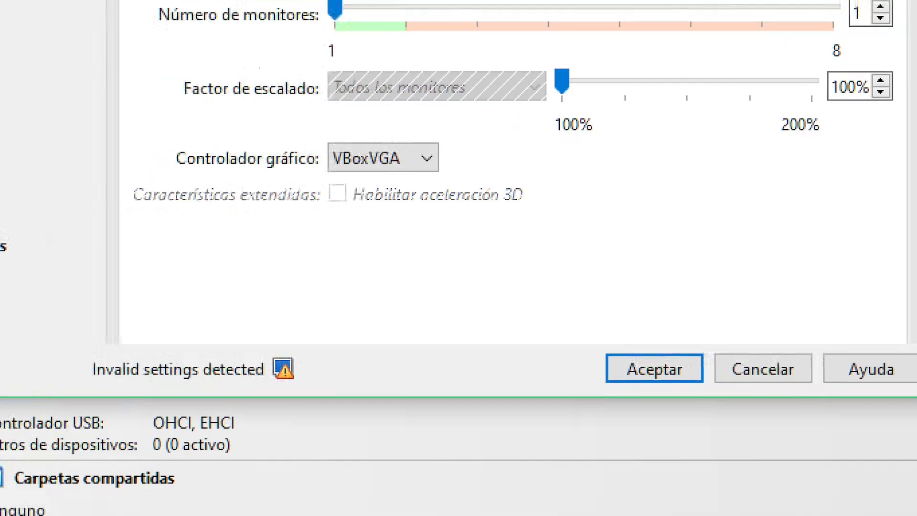
key("Return")
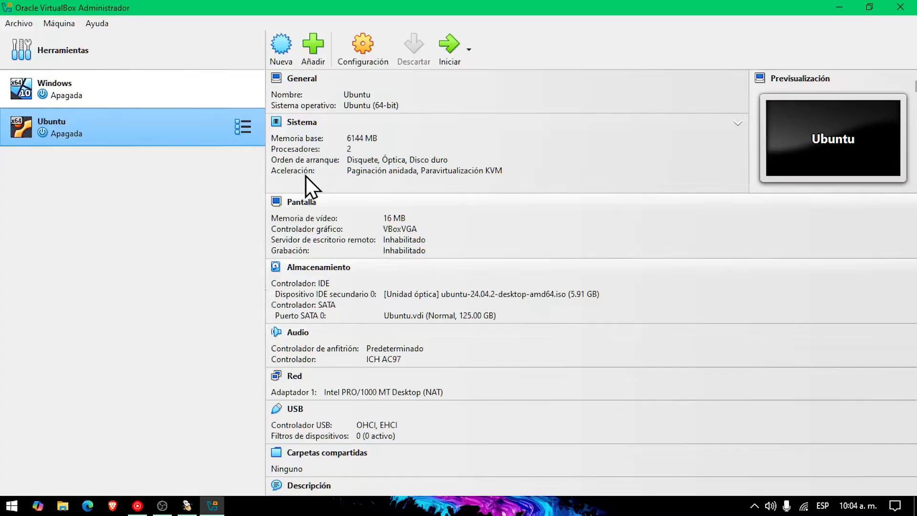
Start the Ubuntu VM, boot Try or Install Ubuntu from GRUB, and dismiss the keyboard and mouse notices
left_click(442, 58)
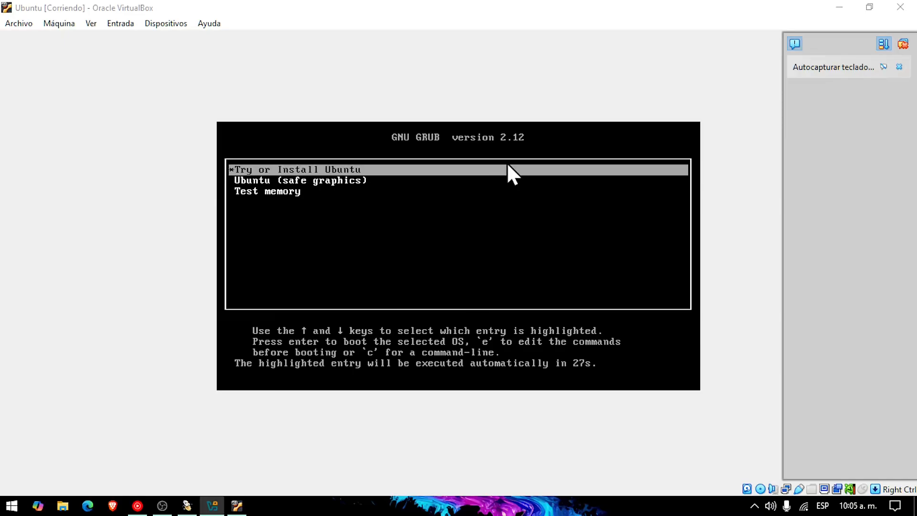
left_click(460, 2)
key("Down")
key("Up")
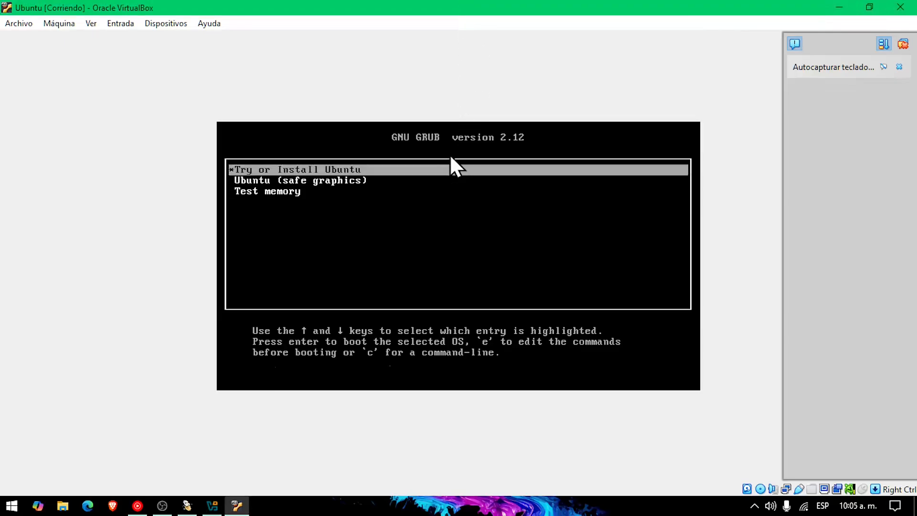
key("Return")
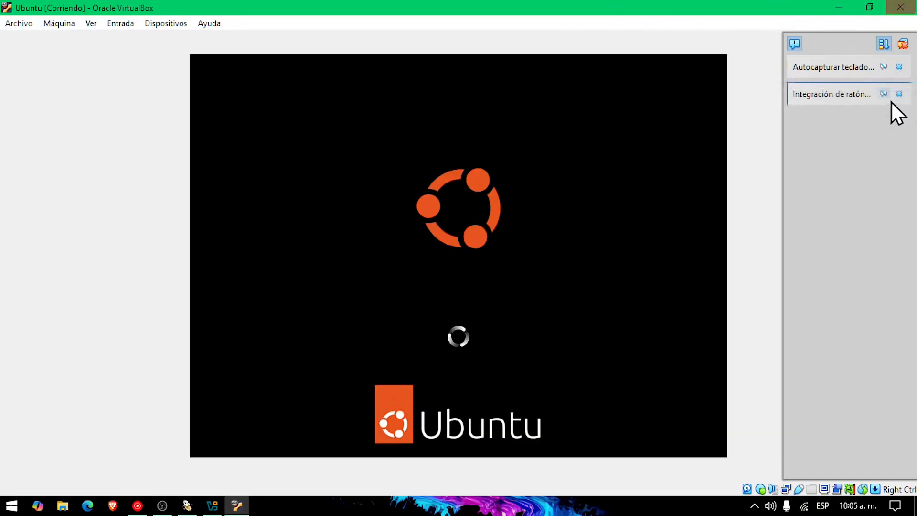
left_click(898, 68)
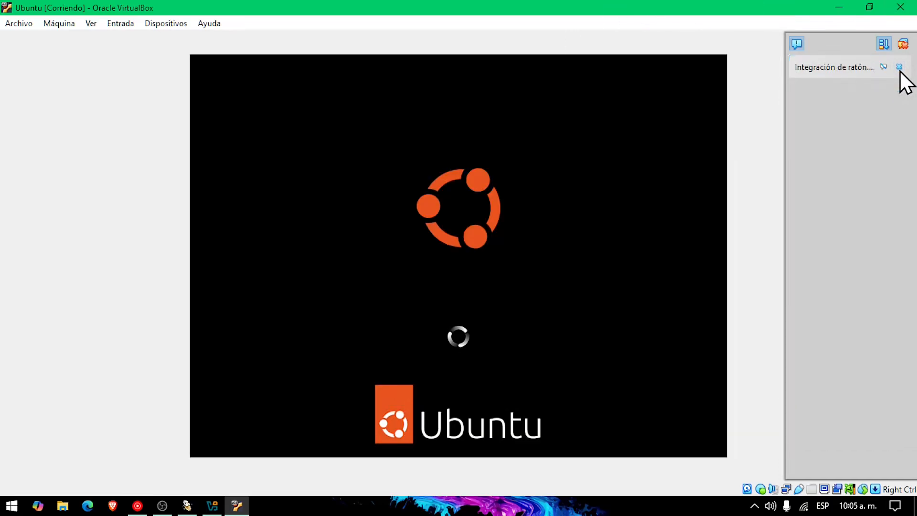
left_click(899, 69)
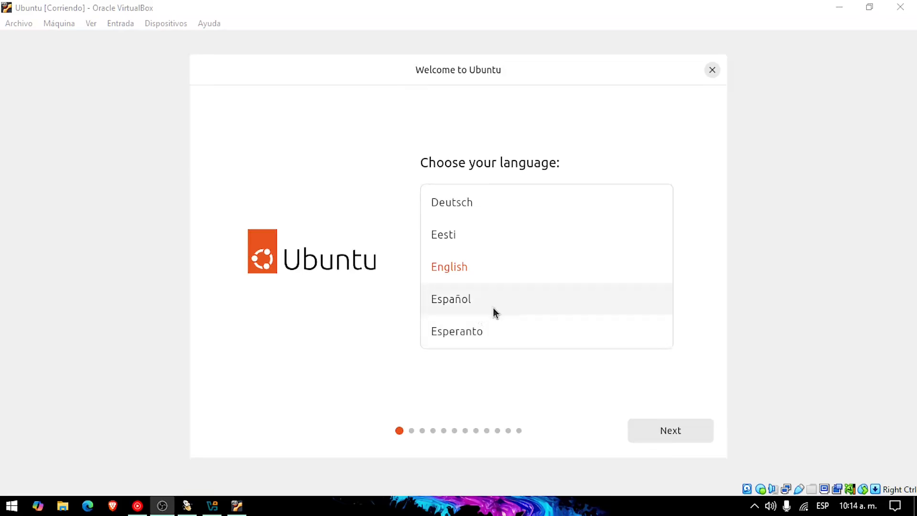
Pick Español as the installer language and continue past the Accesibilidad page
left_click(453, 302)
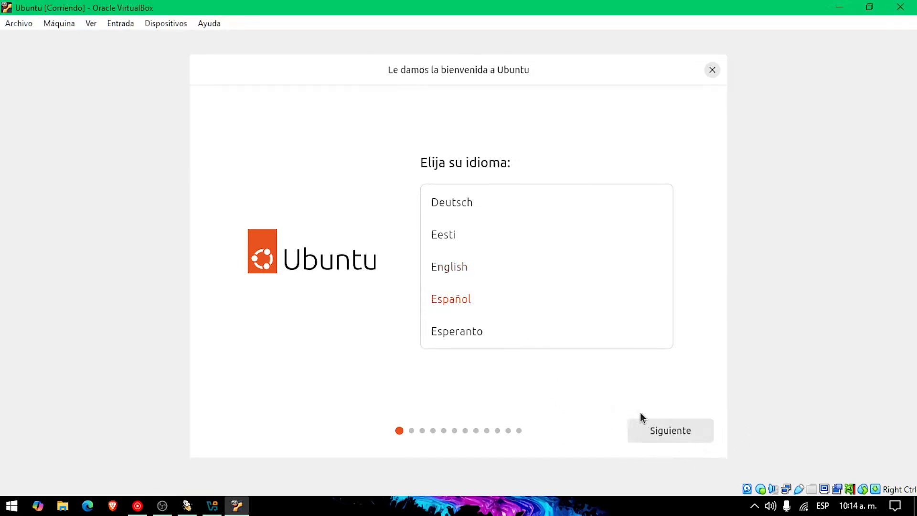
left_click(678, 434)
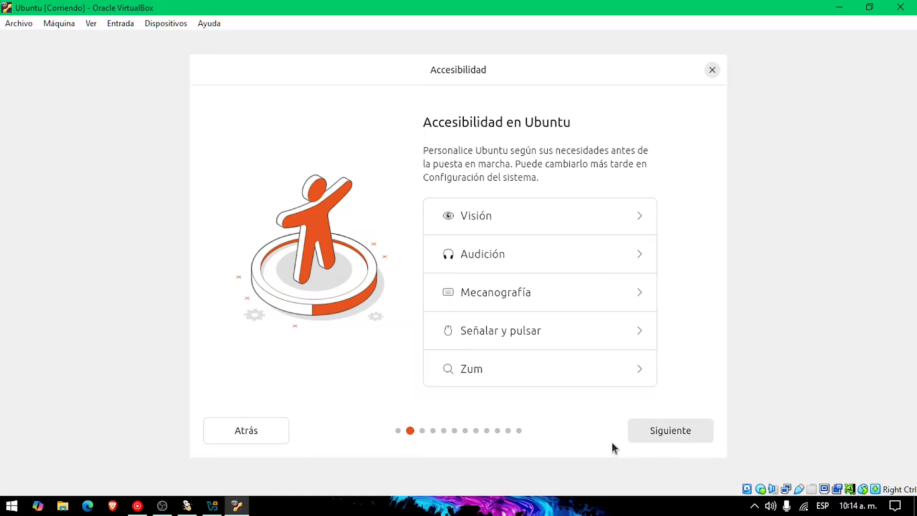
left_click(677, 438)
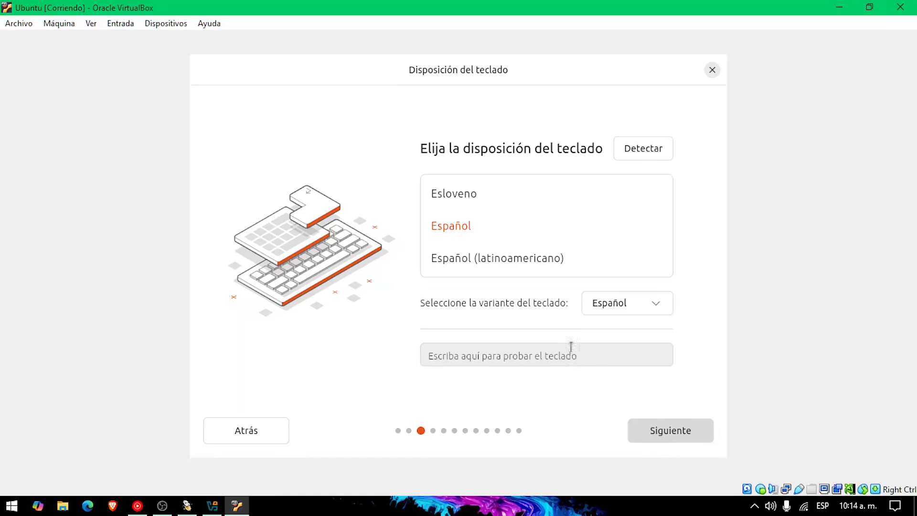
Select Español (latinoamericano) keyboard, keep the wired connection, and skip (Omitir) the installer update
left_click(477, 264)
left_click(684, 440)
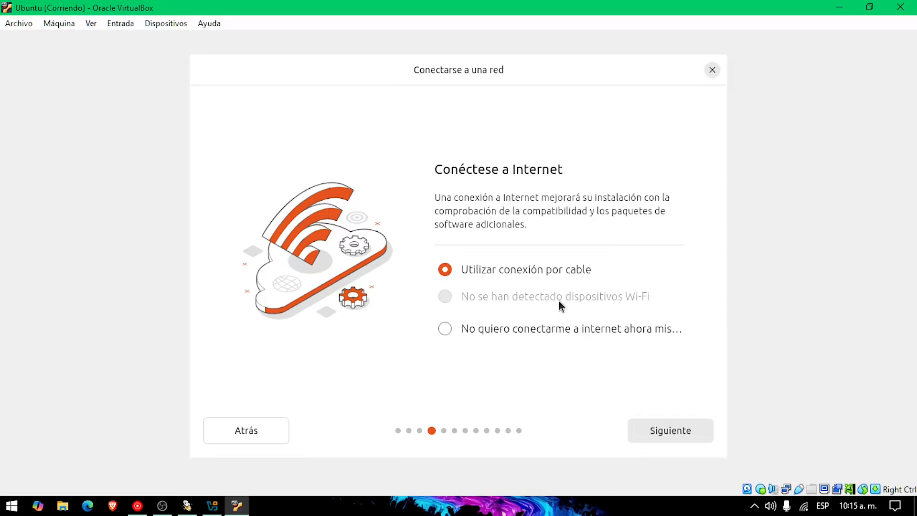
left_click(669, 432)
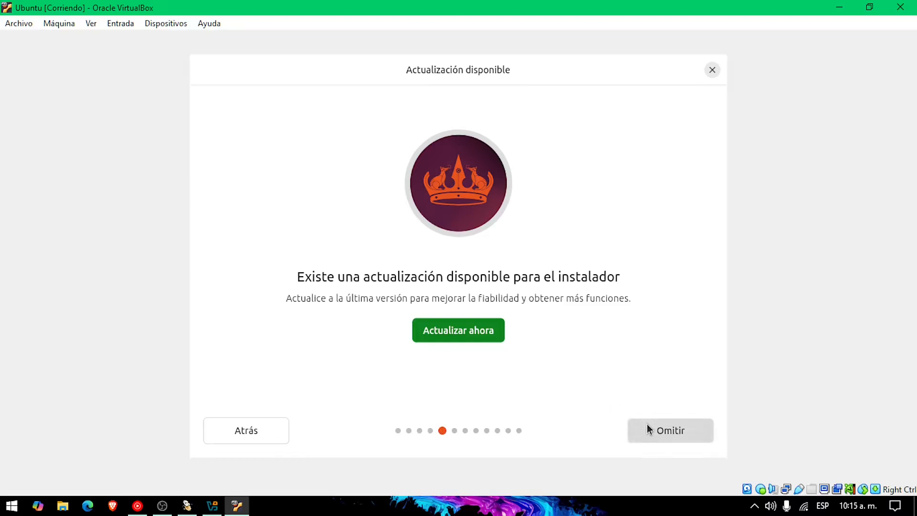
left_click(693, 432)
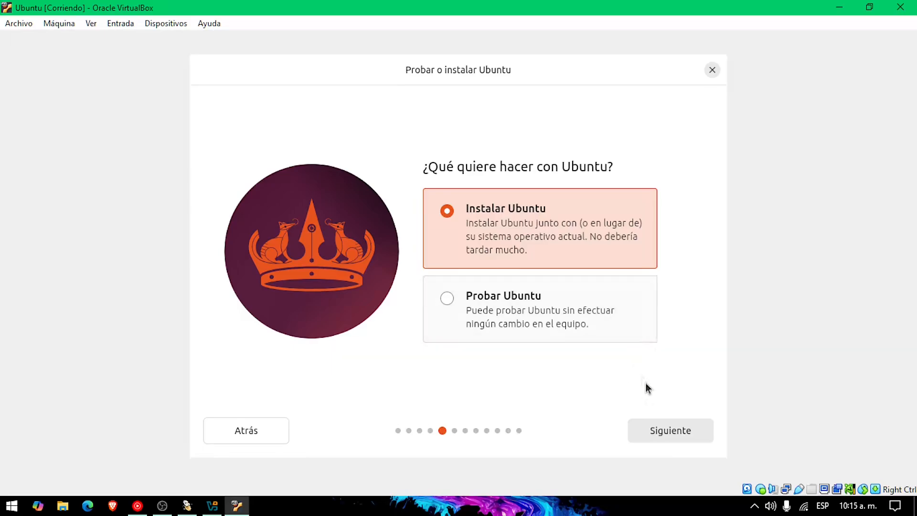
Keep Instalar Ubuntu, interactive install and default apps, and tick third-party graphics and Wi-Fi software
left_click(694, 434)
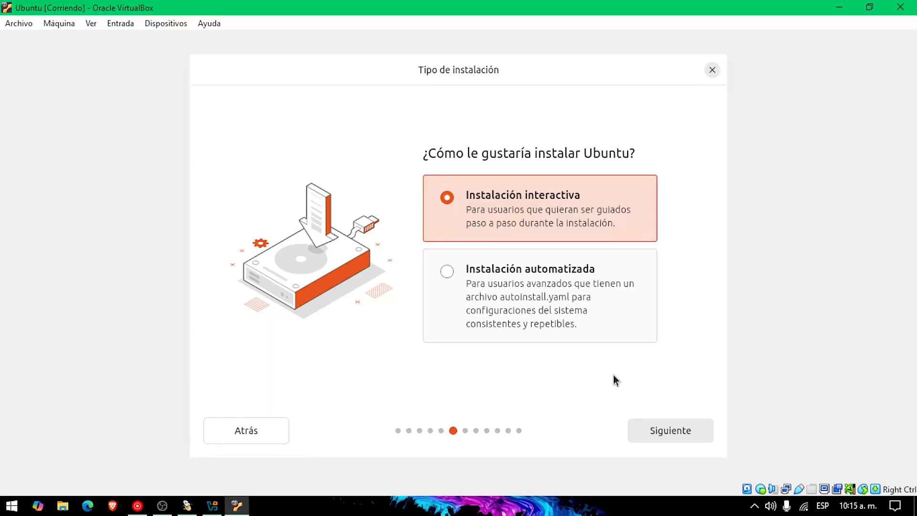
left_click(665, 430)
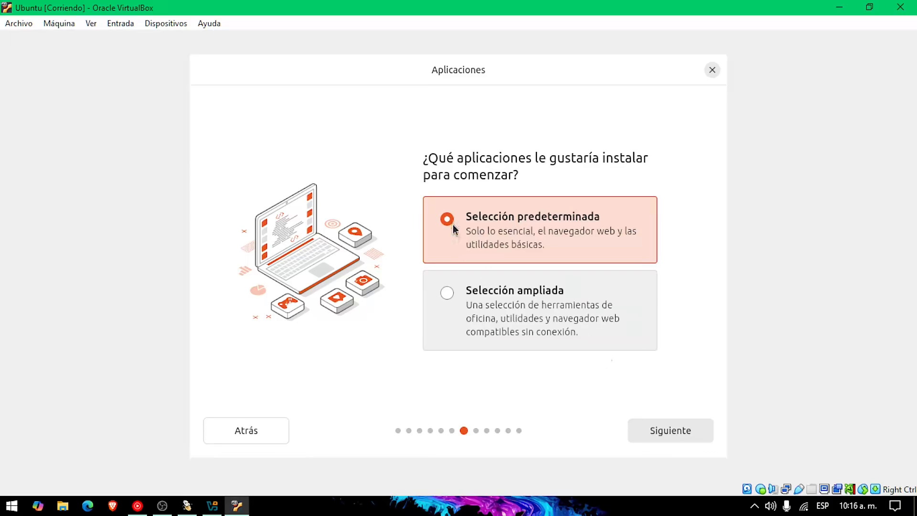
left_click(654, 428)
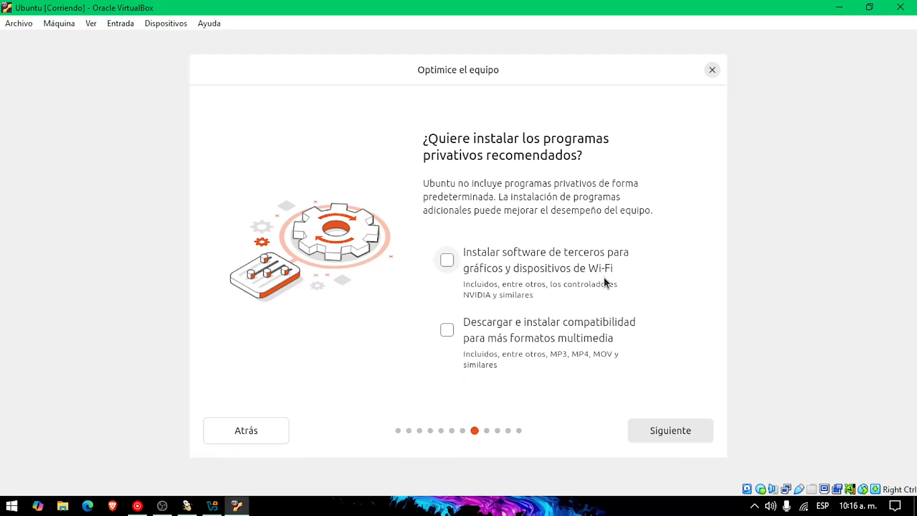
left_click(448, 264)
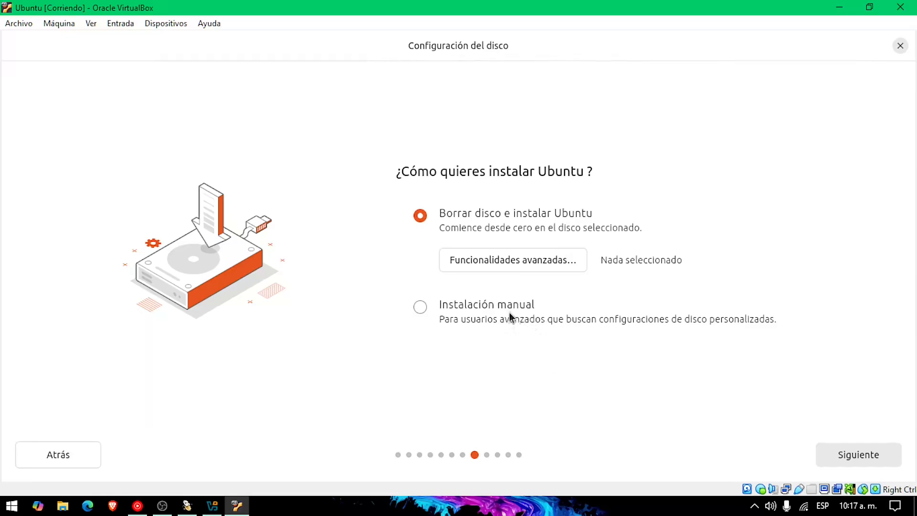
Select Instalación manual and continue to the partitioning table
left_click(495, 307)
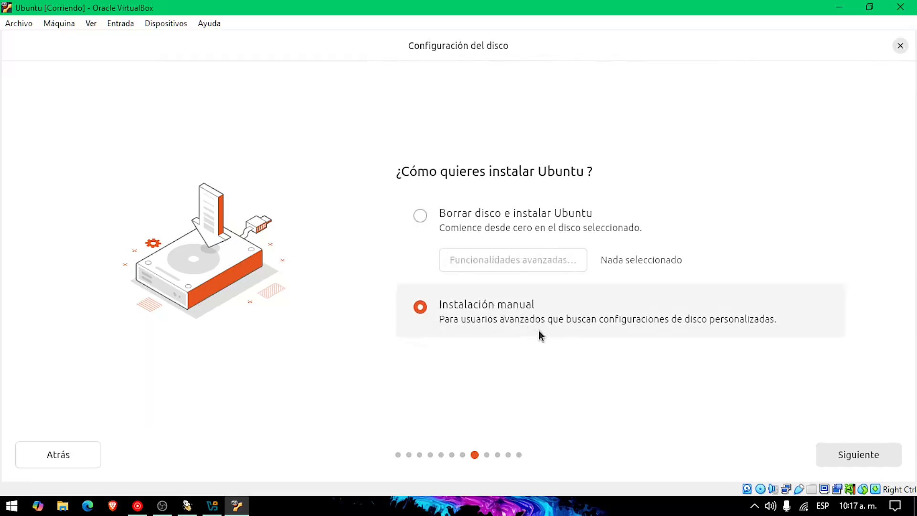
left_click(858, 457)
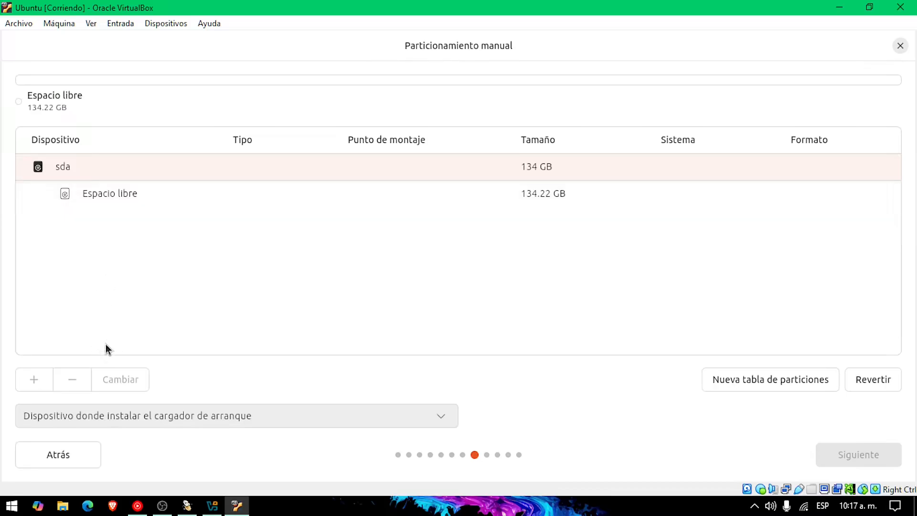
Select sda's 134.22 GB free space and add a new partition with the + button
left_click(105, 194)
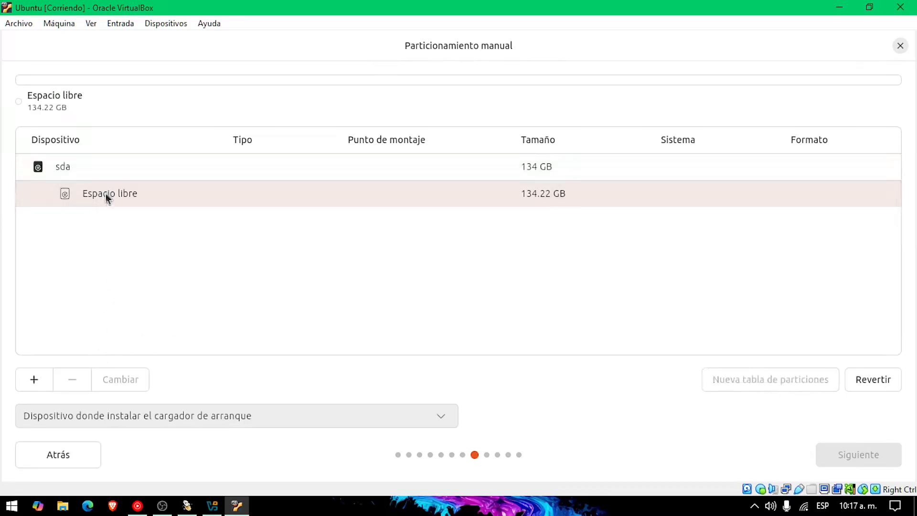
left_click(301, 510)
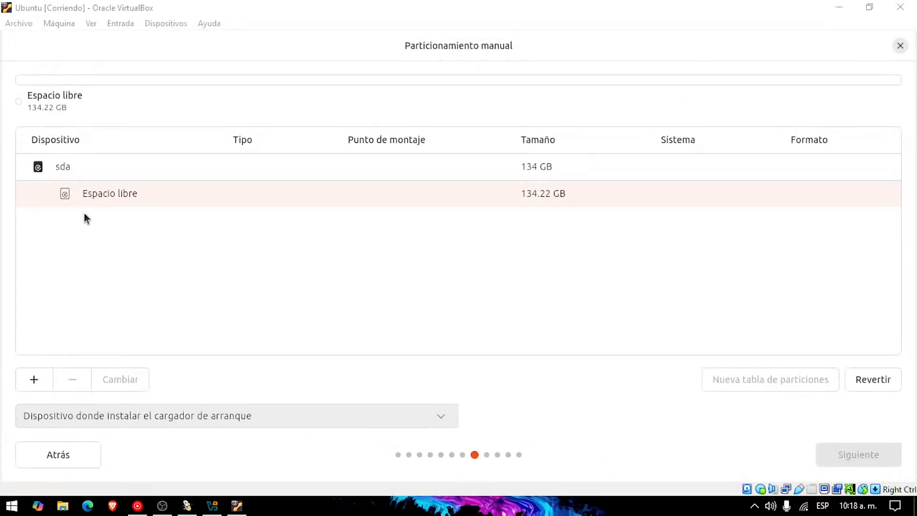
left_click(87, 195)
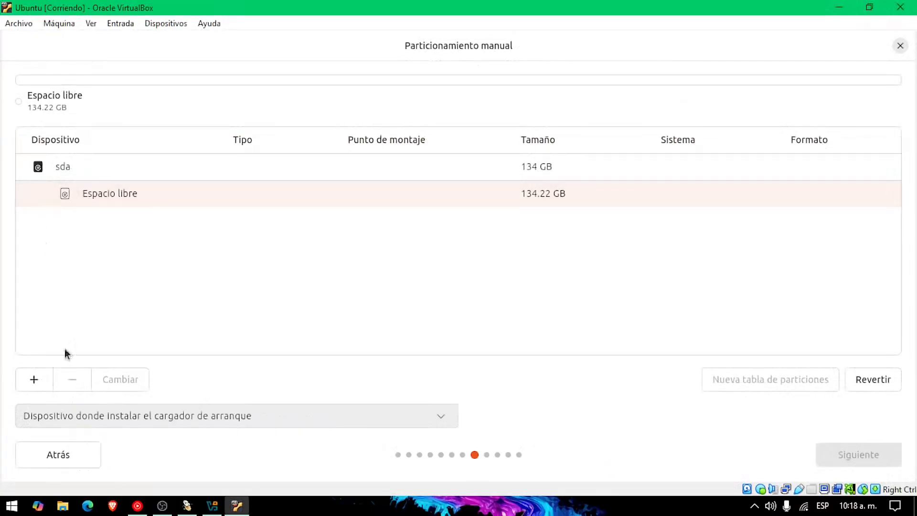
left_click(34, 379)
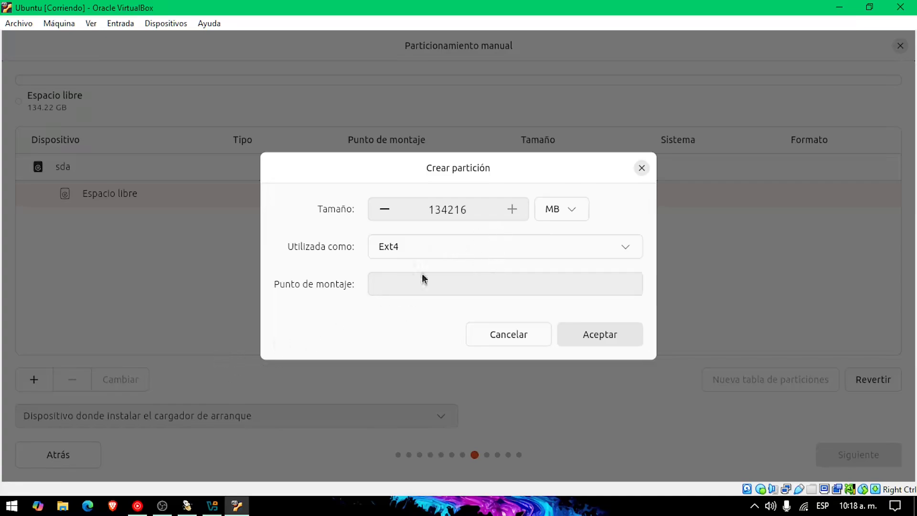
Enter 512 in the Tamaño field, keeping MB as the unit
key("alt+Tab")
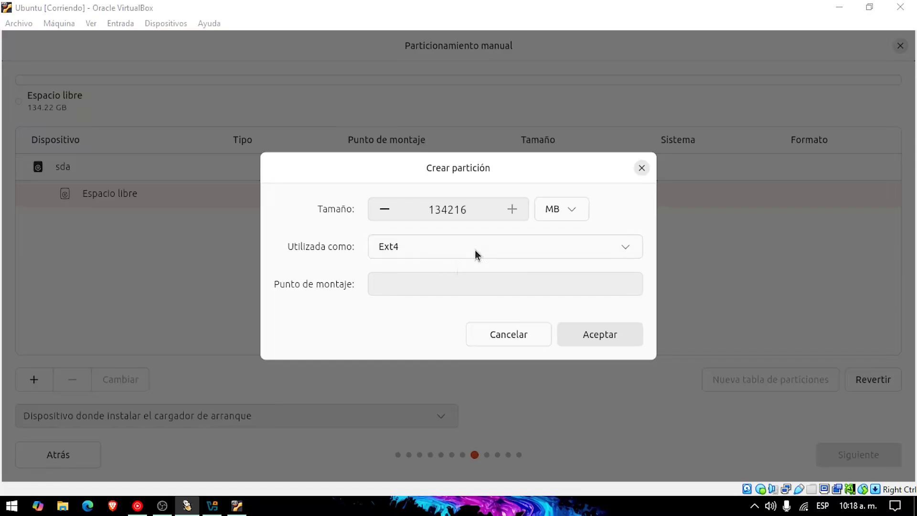
double_click(472, 213)
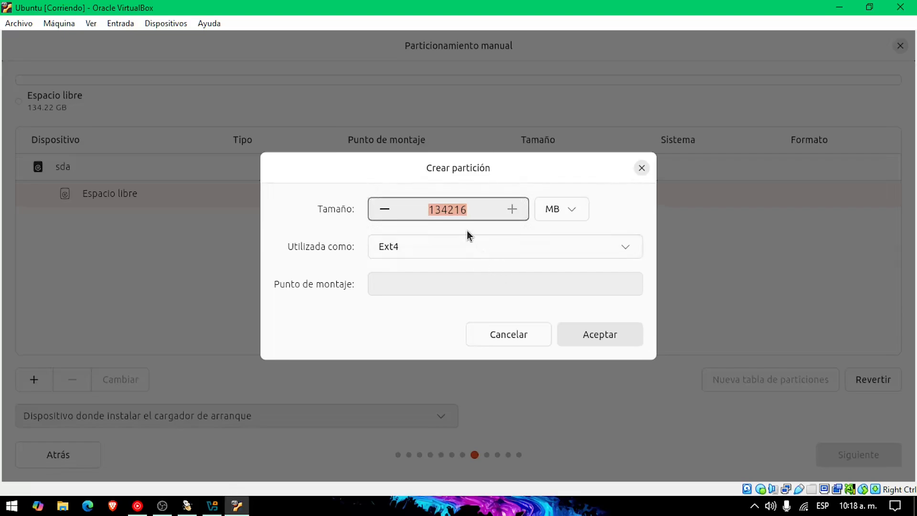
type("512")
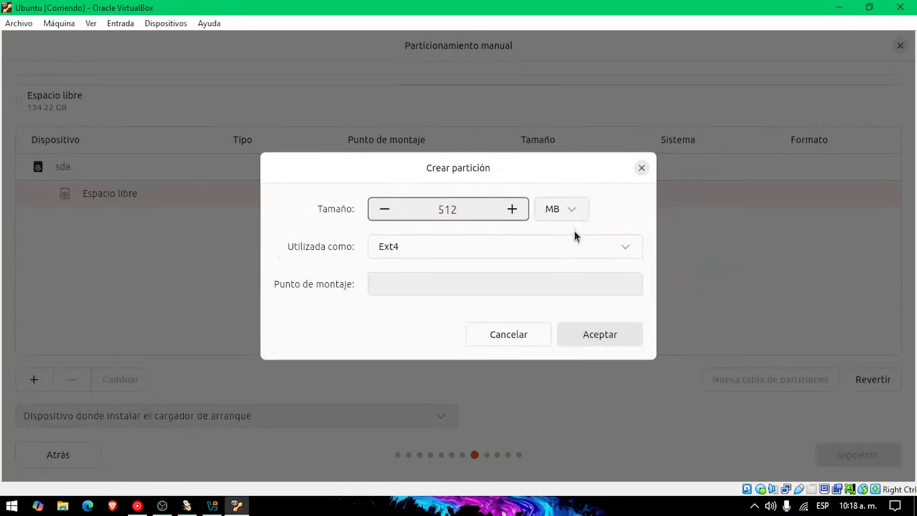
left_click(616, 236)
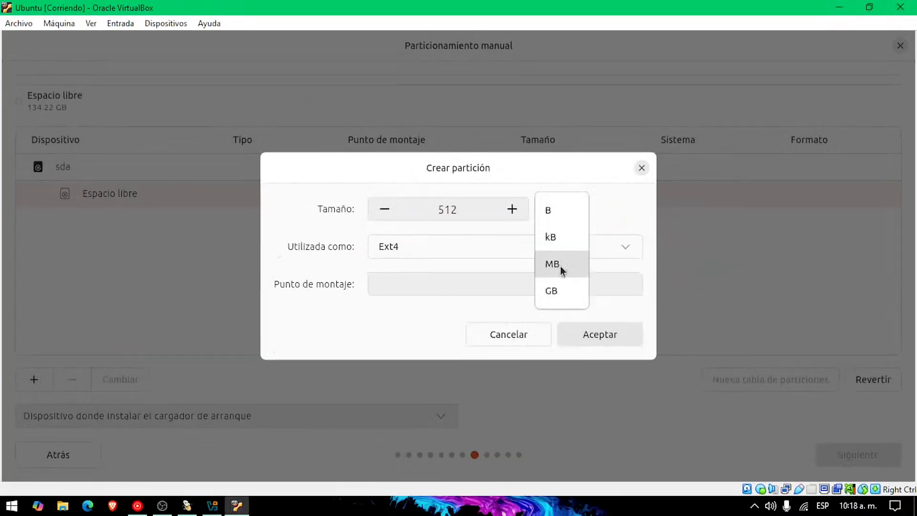
left_click(581, 268)
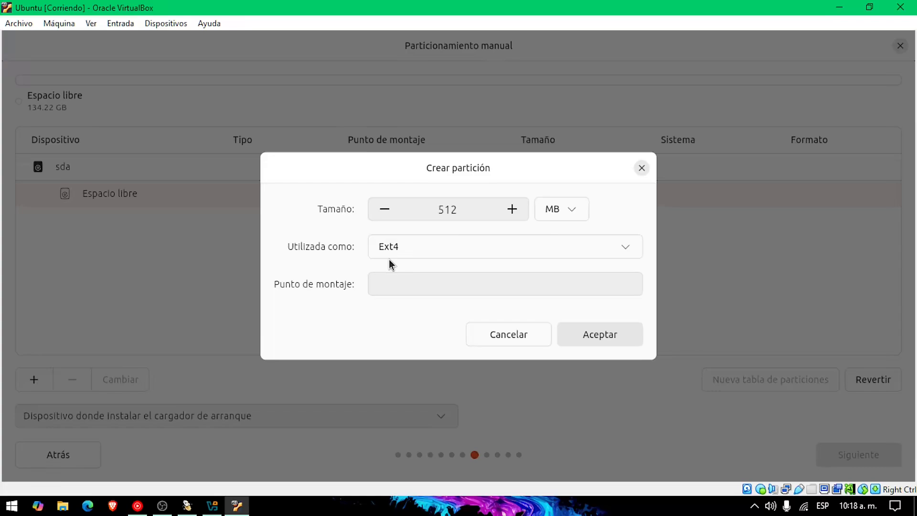
left_click(438, 255)
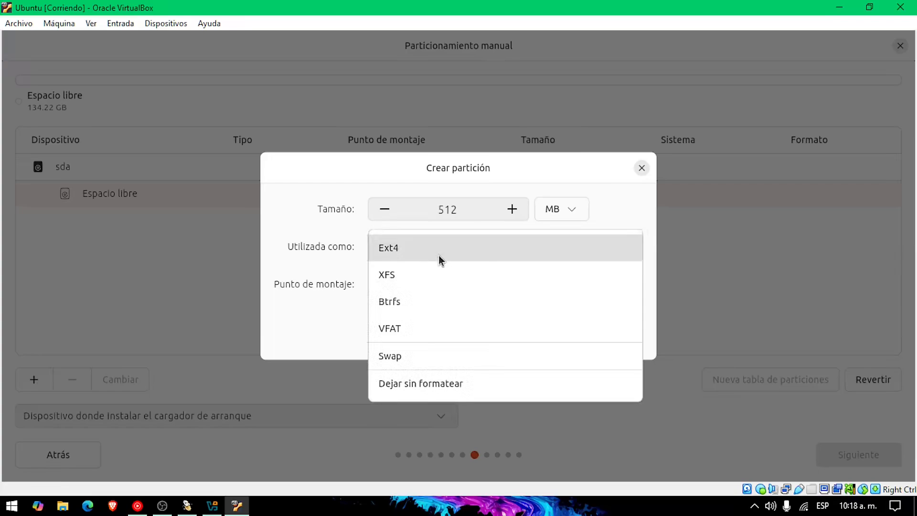
Make the partition VFAT with mount point /boot/efi and create it as sda1
left_click(440, 335)
left_click(403, 287)
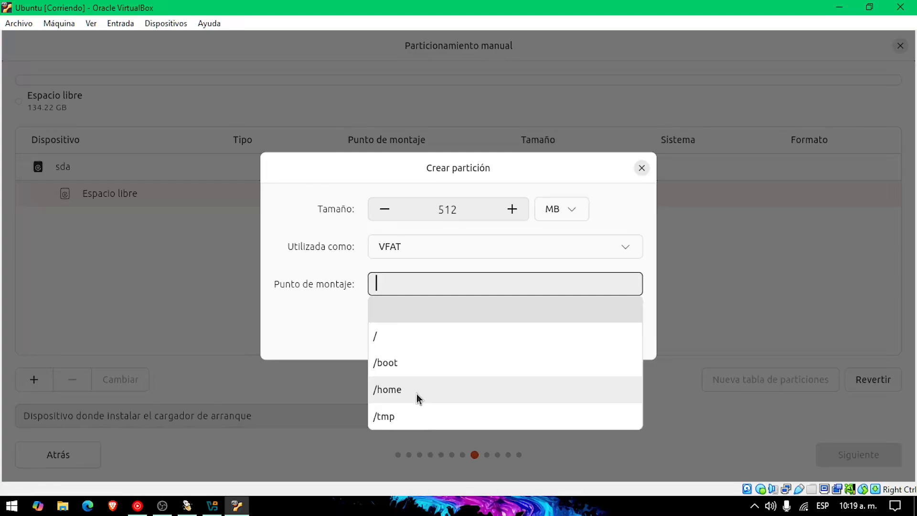
left_click(413, 365)
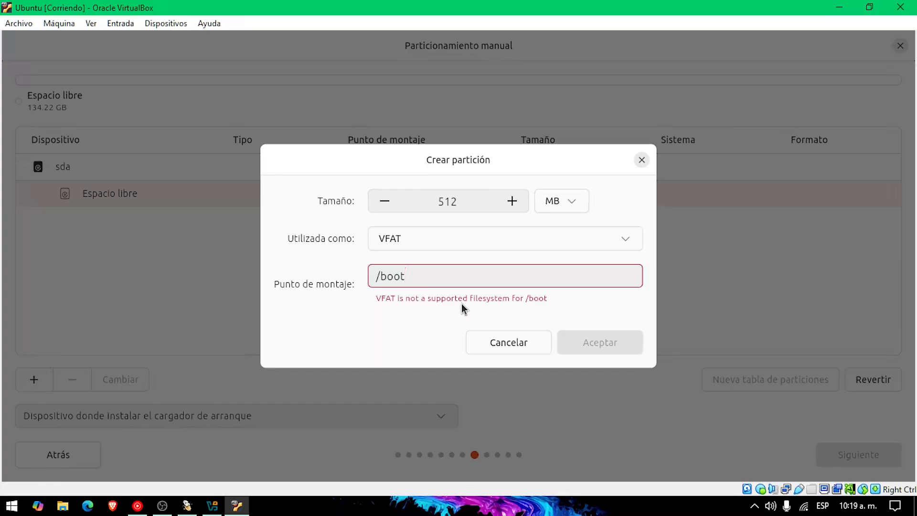
type("/")
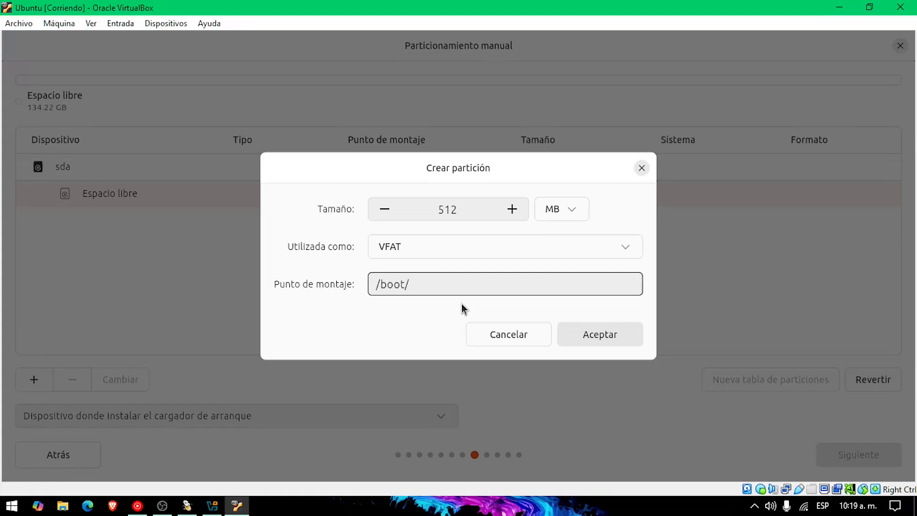
type("efi")
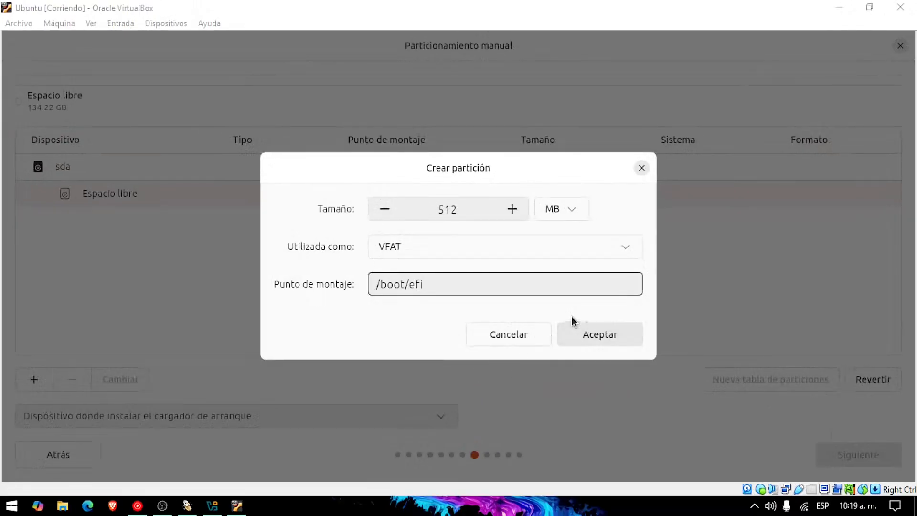
left_click(606, 343)
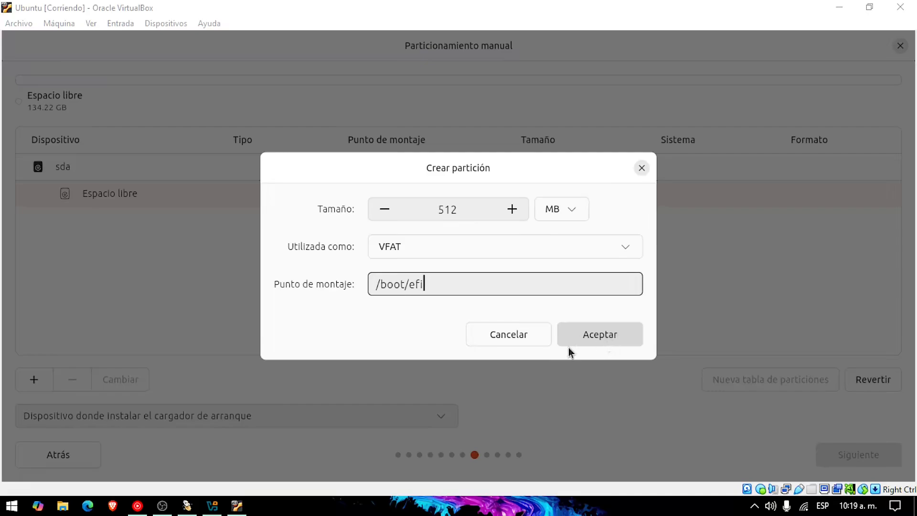
left_click(618, 337)
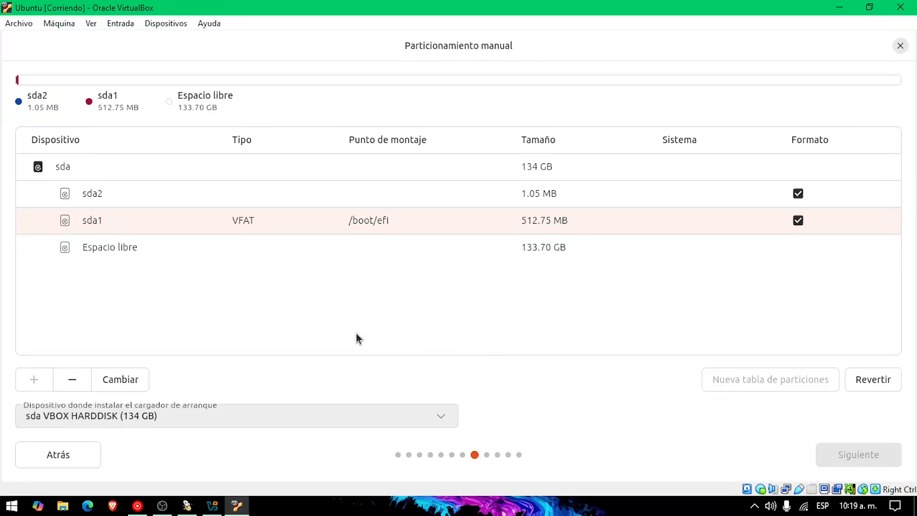
Select the 133.70 GB of free space and begin a new partition there
left_click(300, 505)
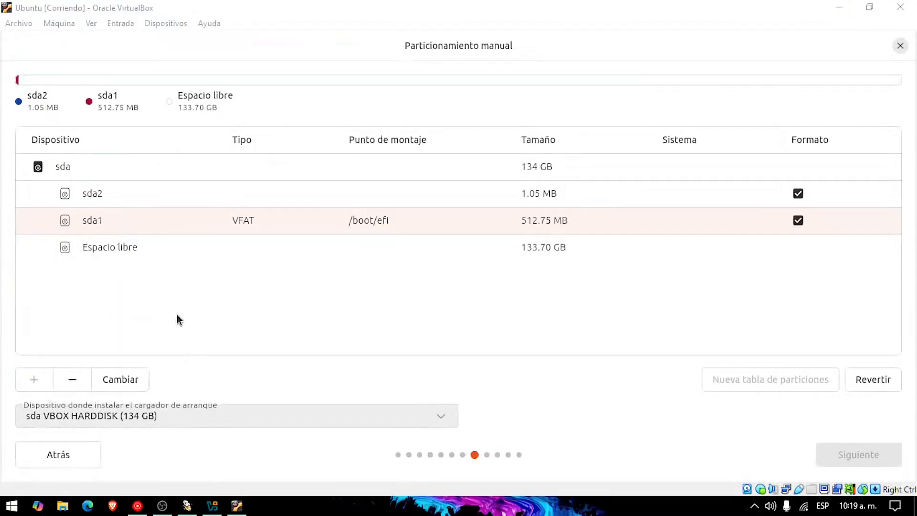
left_click(112, 255)
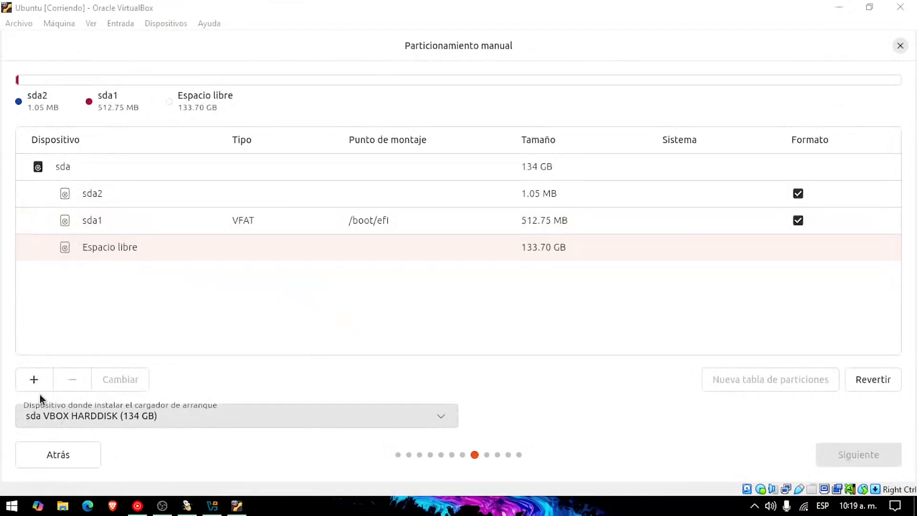
left_click(35, 380)
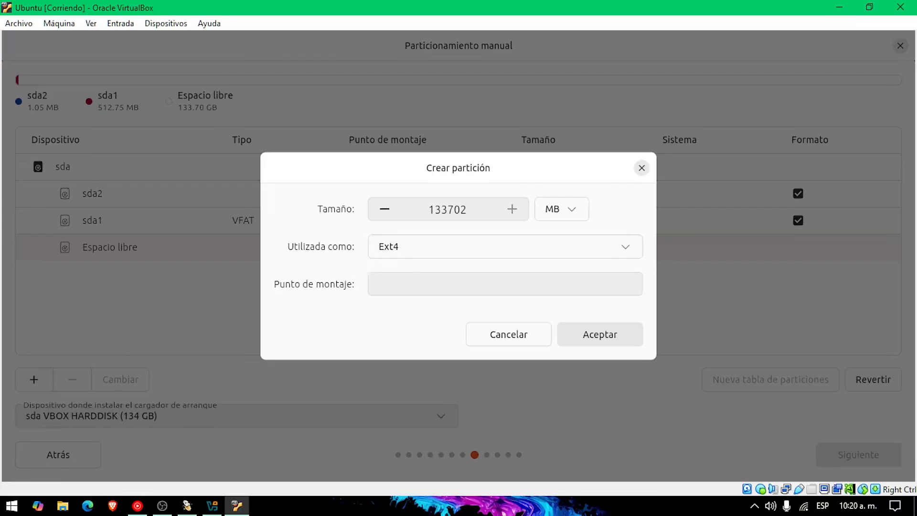
Keep Ext4 as the filesystem and set the mount point to /
left_click(402, 255)
left_click(409, 253)
left_click(439, 278)
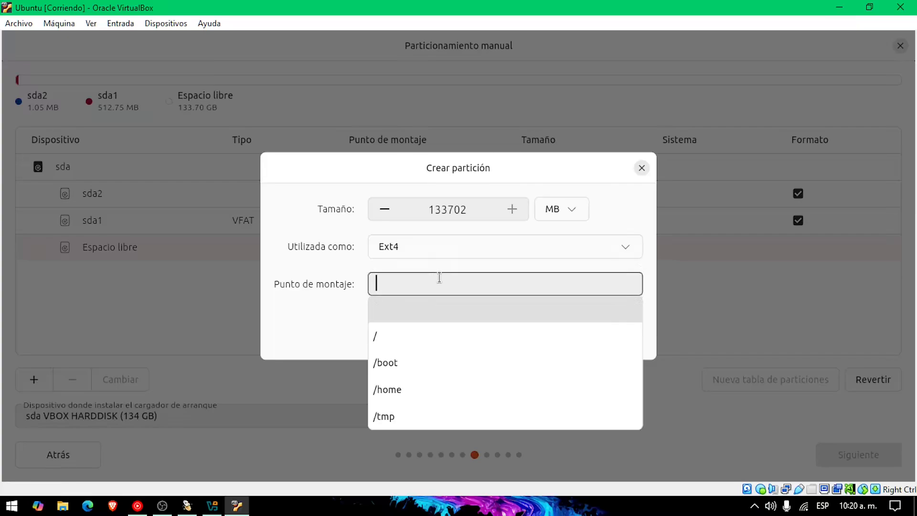
left_click(379, 339)
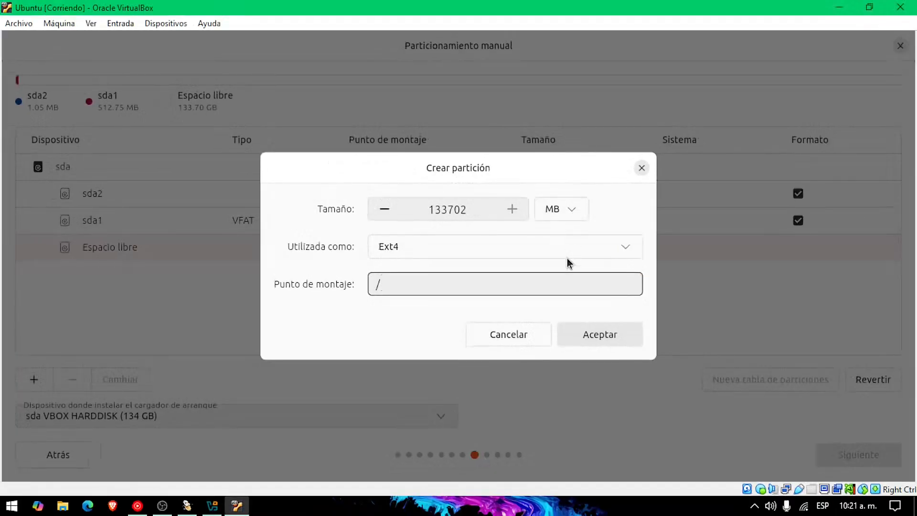
Size the root partition at 50 GB, create it, then start another partition in the 83.70 GB left
left_click(585, 252)
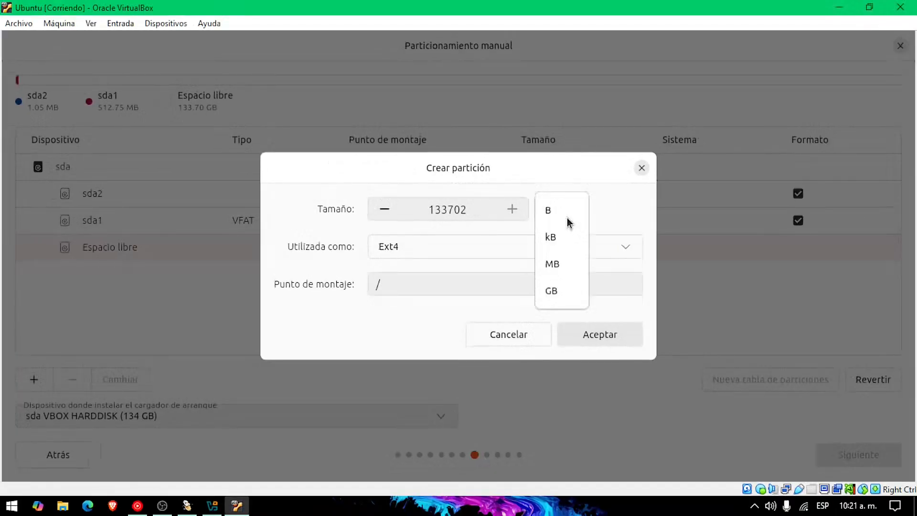
left_click(560, 289)
double_click(478, 217)
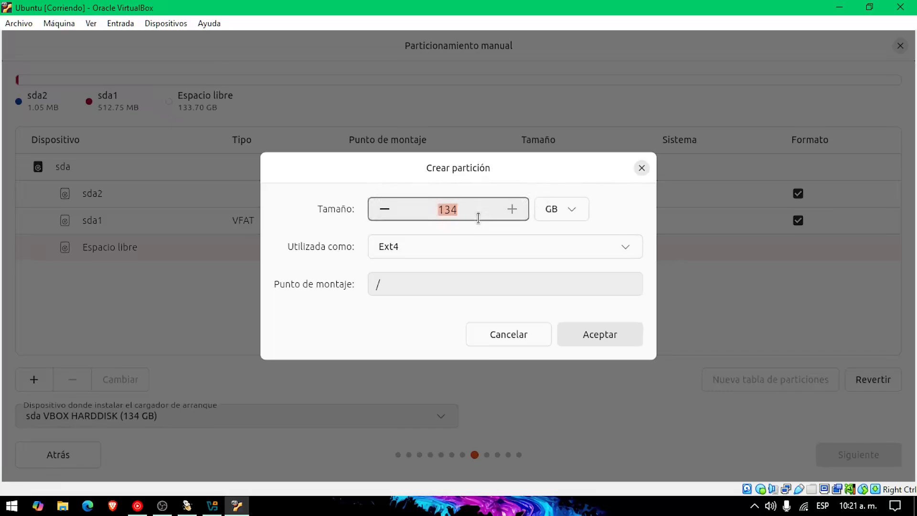
type("50")
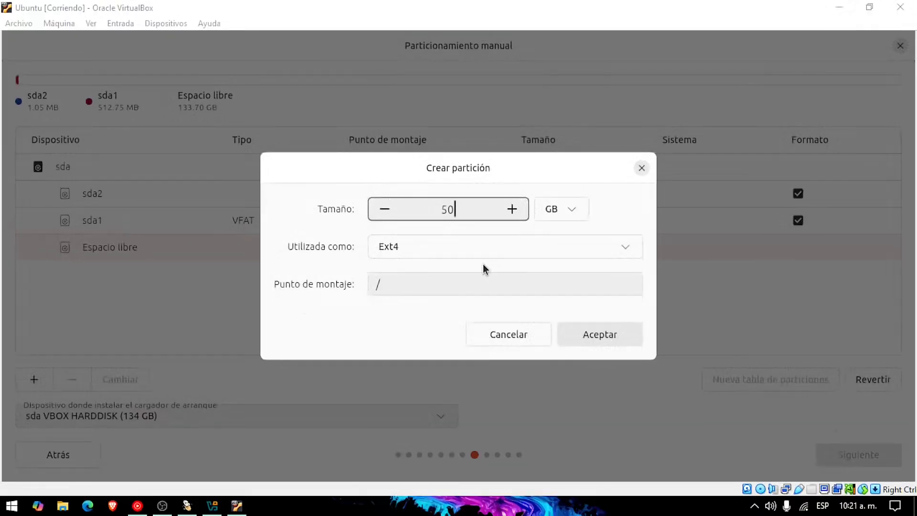
left_click(600, 335)
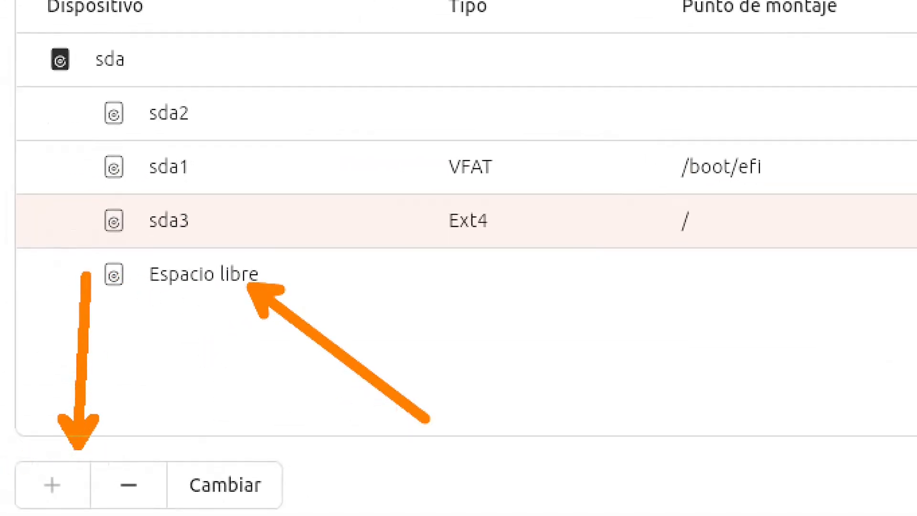
left_click(93, 273)
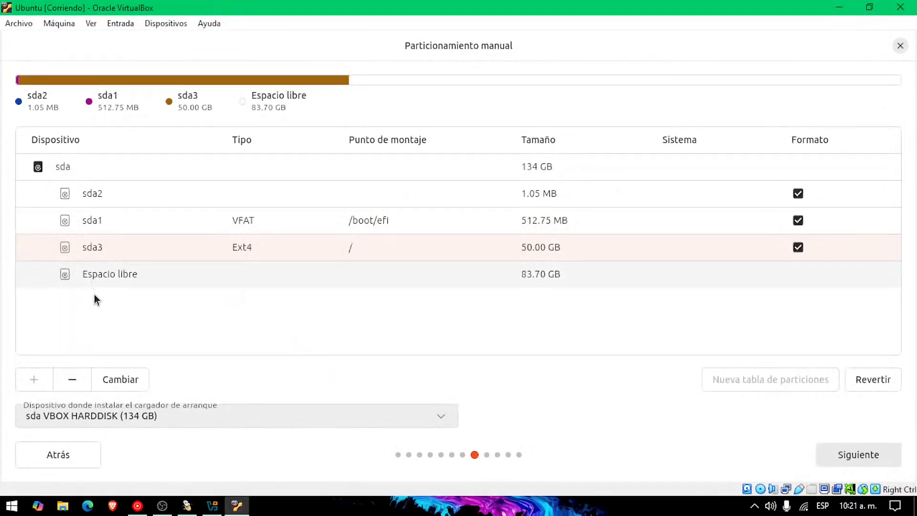
left_click(34, 379)
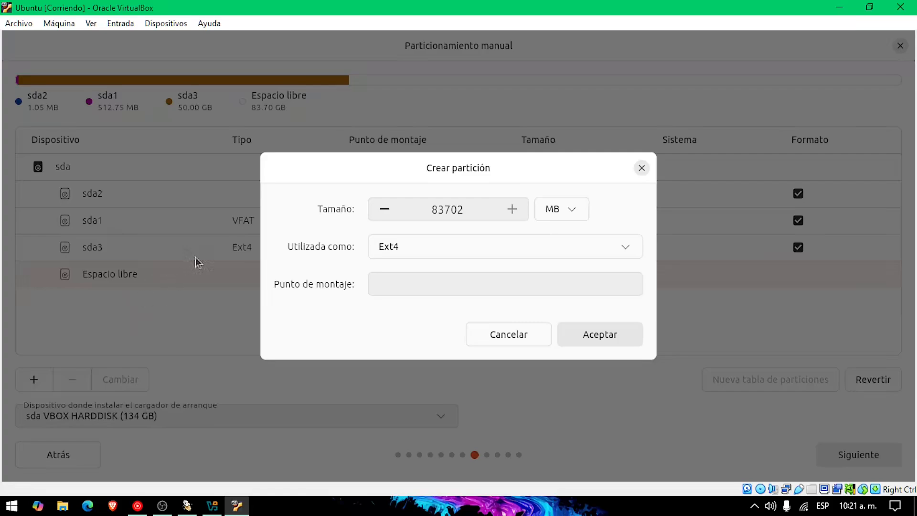
Make the new partition a Swap area with a size of 6 GB
left_click(435, 248)
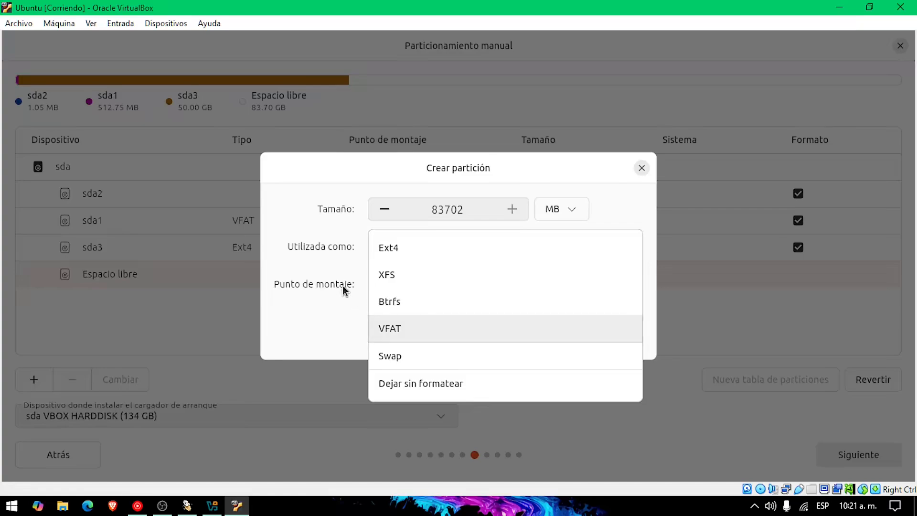
left_click(348, 248)
left_click(406, 250)
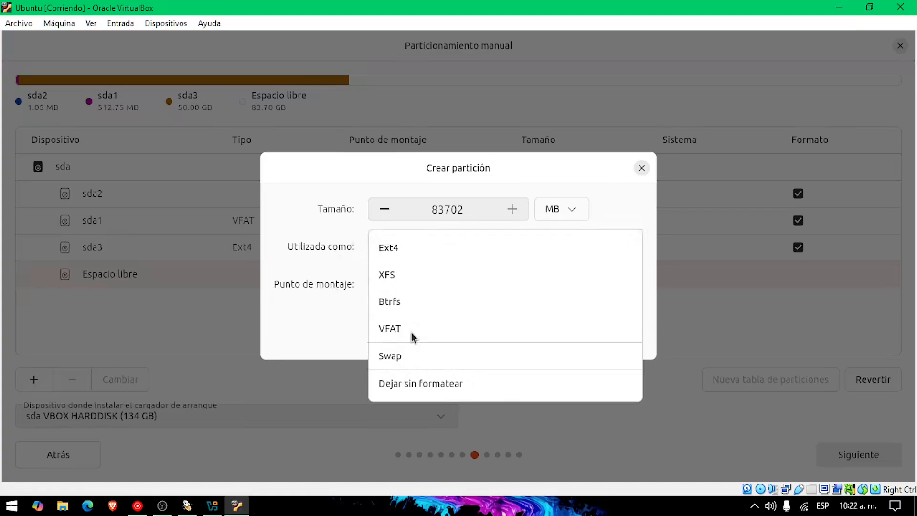
left_click(420, 356)
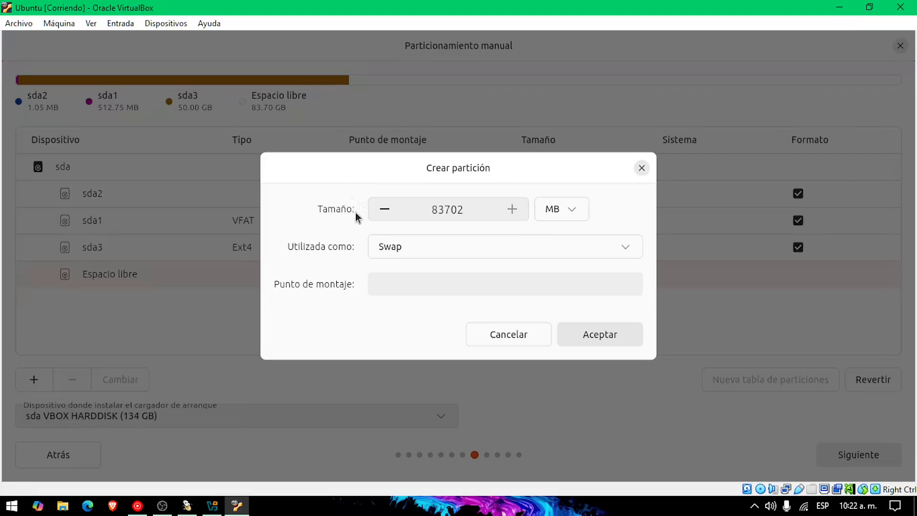
left_click(573, 213)
left_click(554, 288)
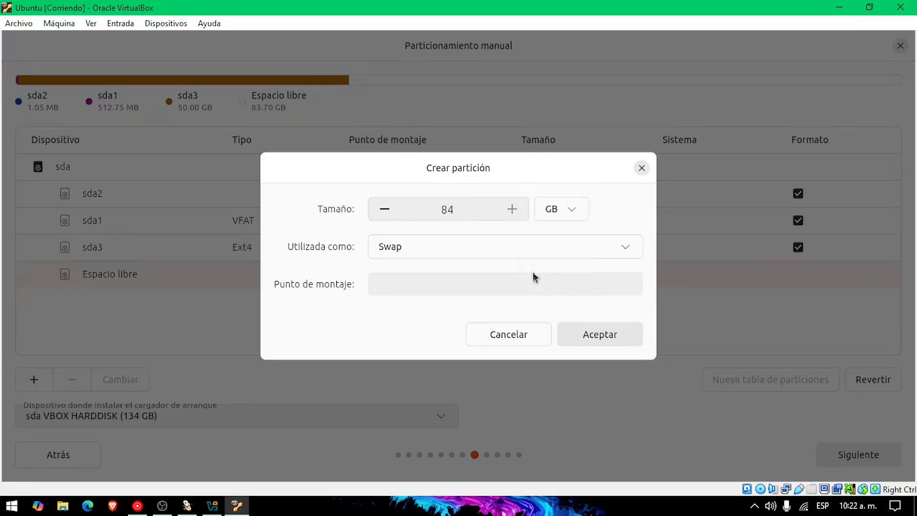
double_click(466, 216)
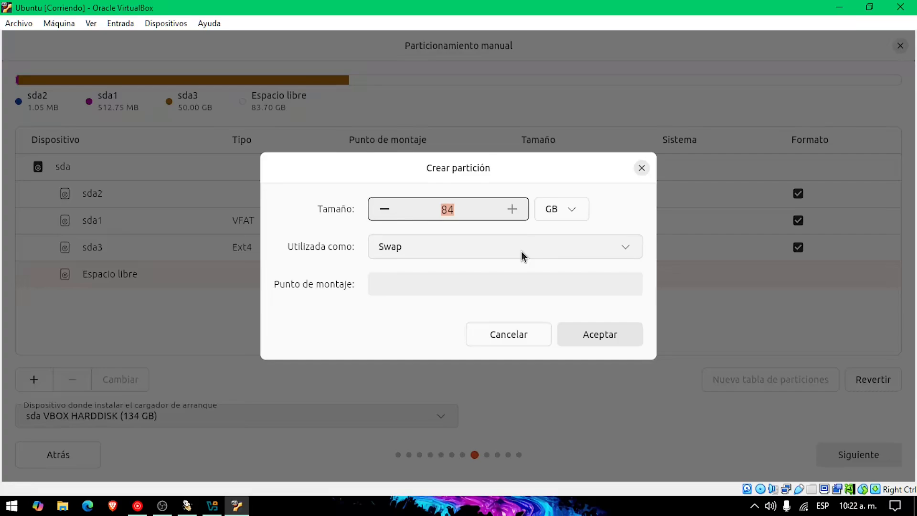
type("6")
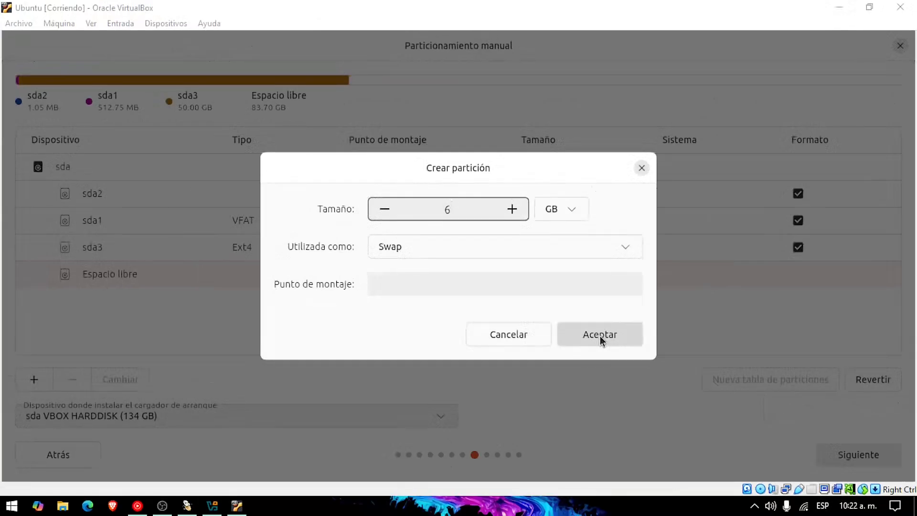
Confirm the 6 GB swap partition and select the remaining 77.70 GB of free space
left_click(600, 337)
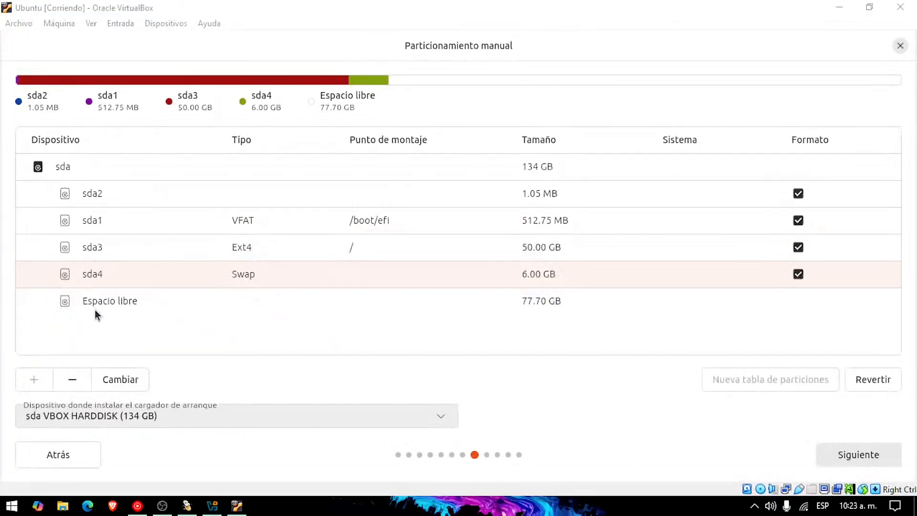
left_click(182, 256)
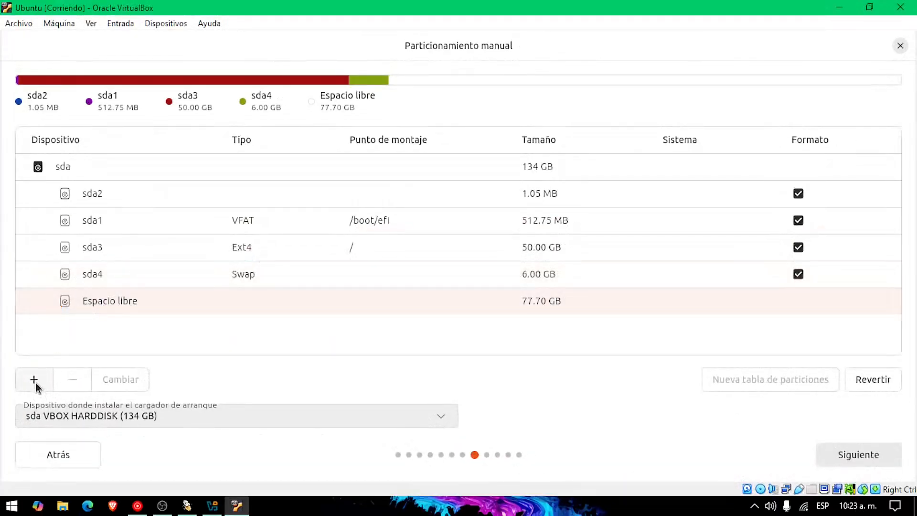
Create an Ext4 partition mounted at /home, in GB units, filling the remaining 77.70 GB
left_click(35, 380)
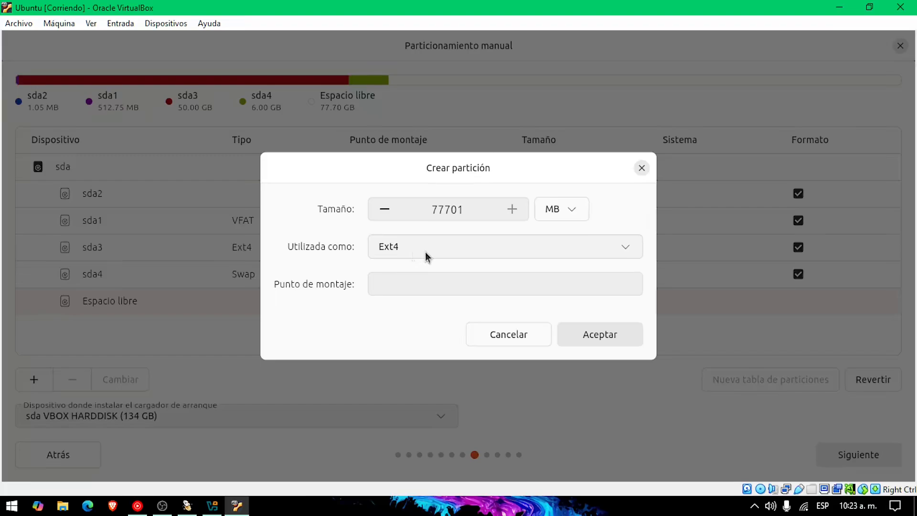
left_click(423, 285)
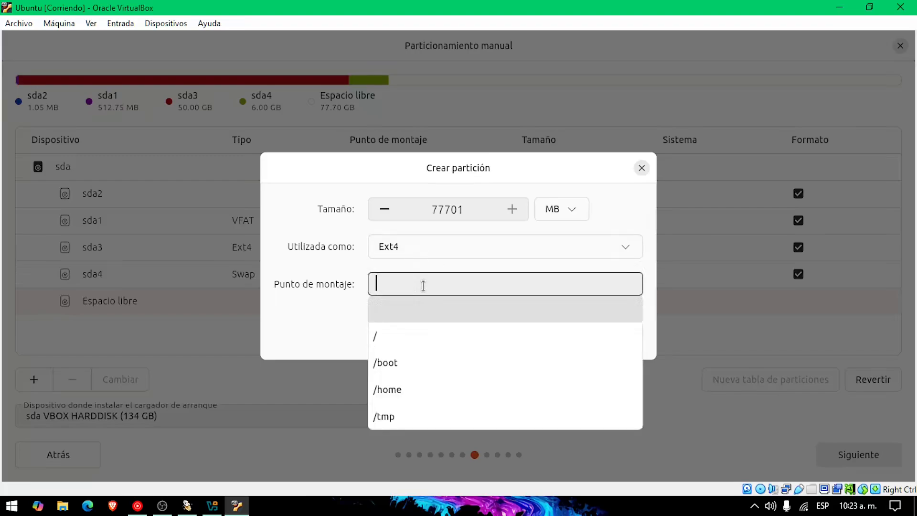
left_click(409, 392)
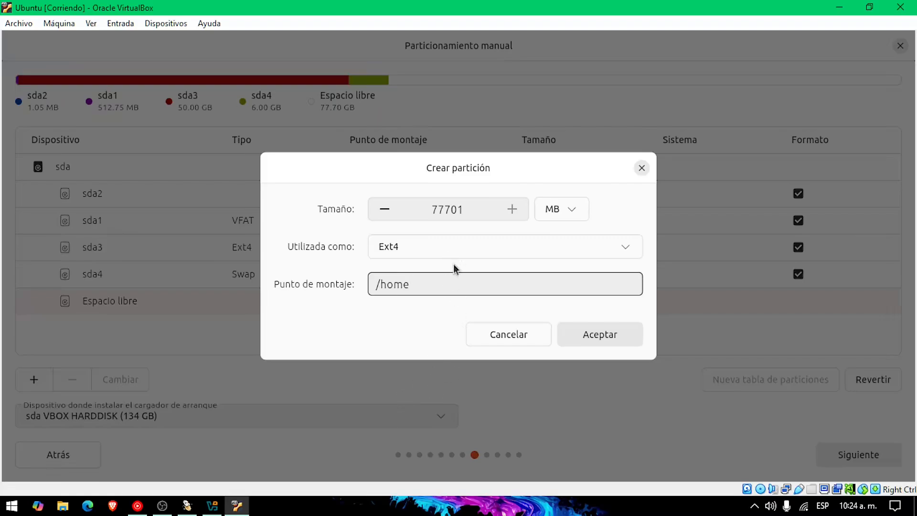
left_click(557, 214)
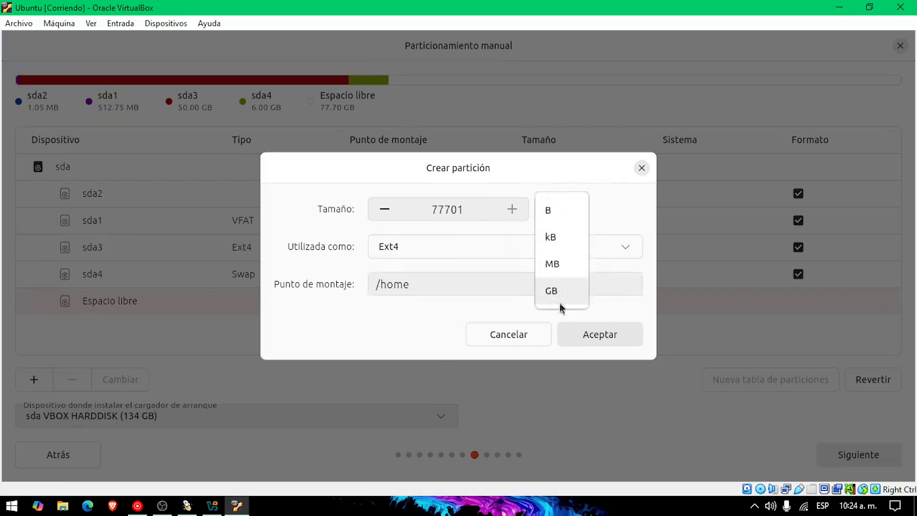
left_click(559, 293)
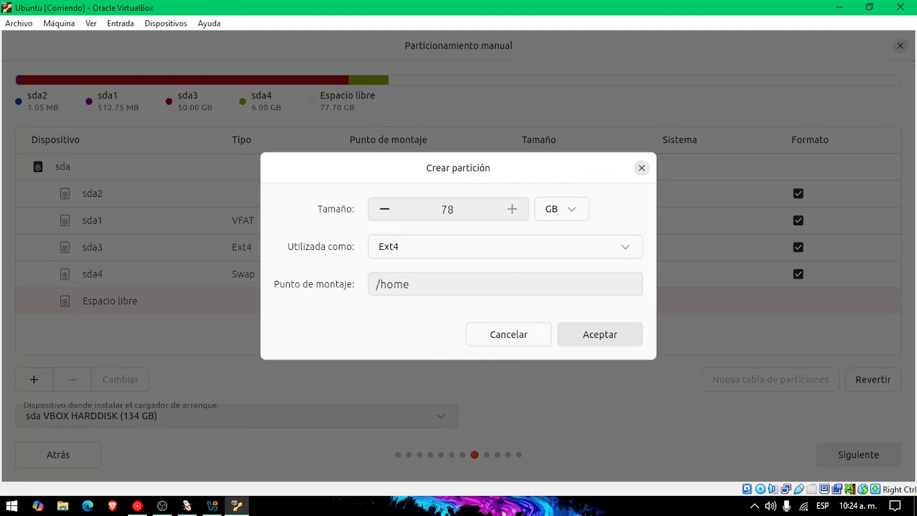
left_click(467, 511)
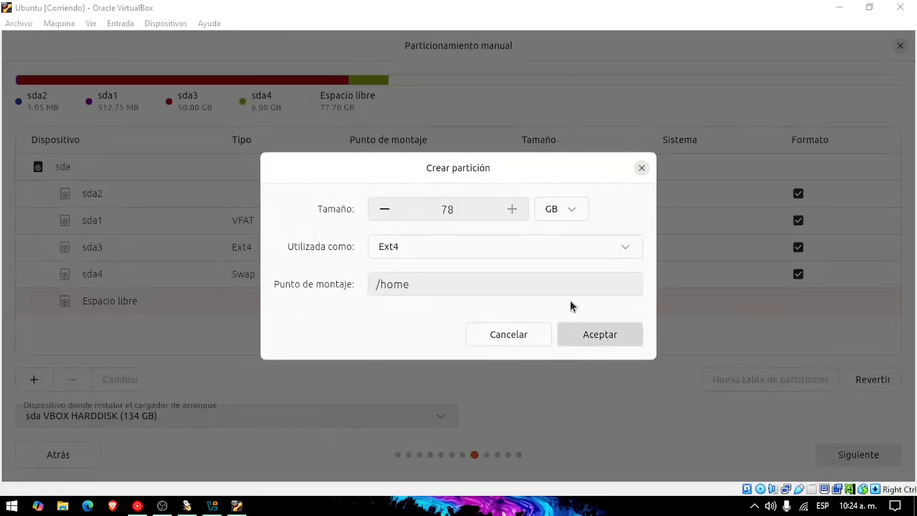
left_click(766, 430)
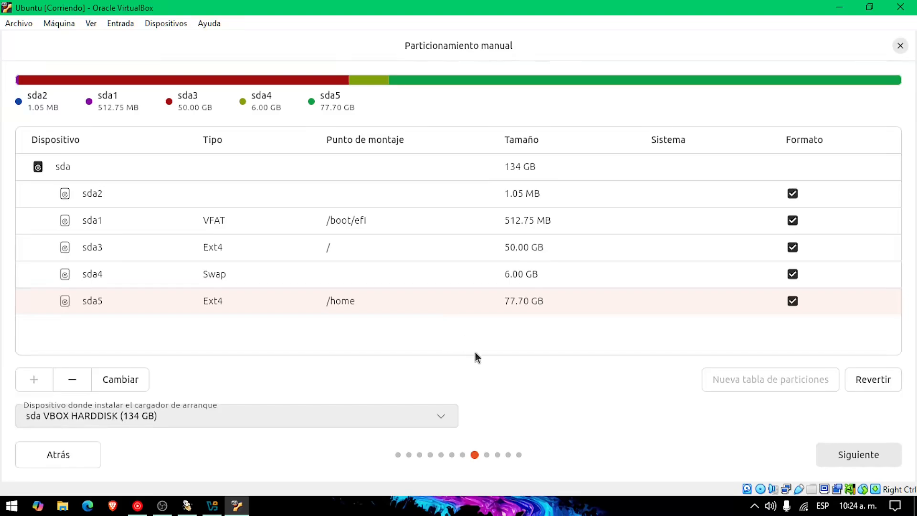
Enter the user's name and the account password on the account creation step
left_click(833, 456)
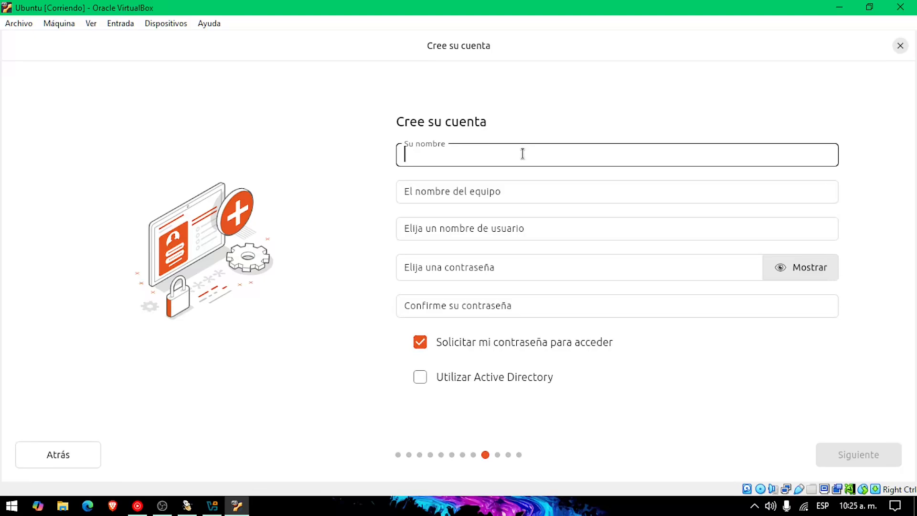
type("b")
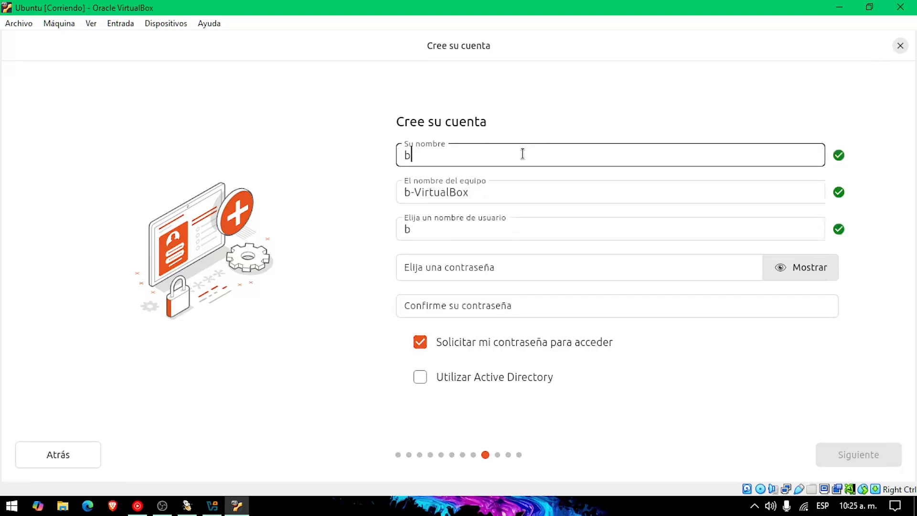
key("BackSpace")
type("BJ")
left_click(486, 267)
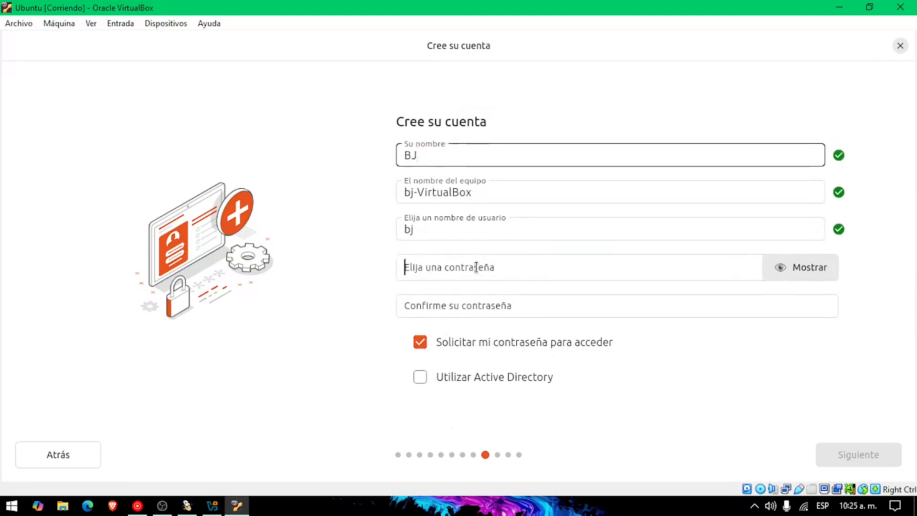
type("123")
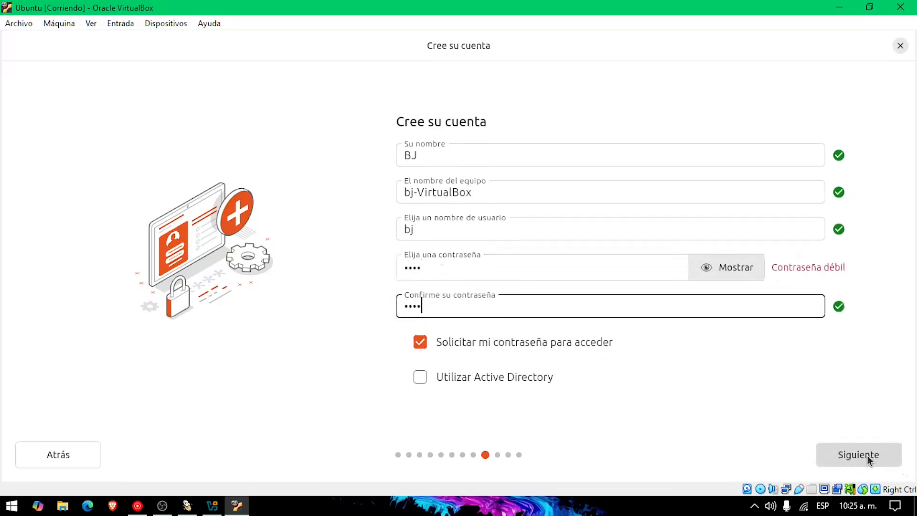
Choose the America/Bogota time zone and proceed to the installation summary
left_click(867, 458)
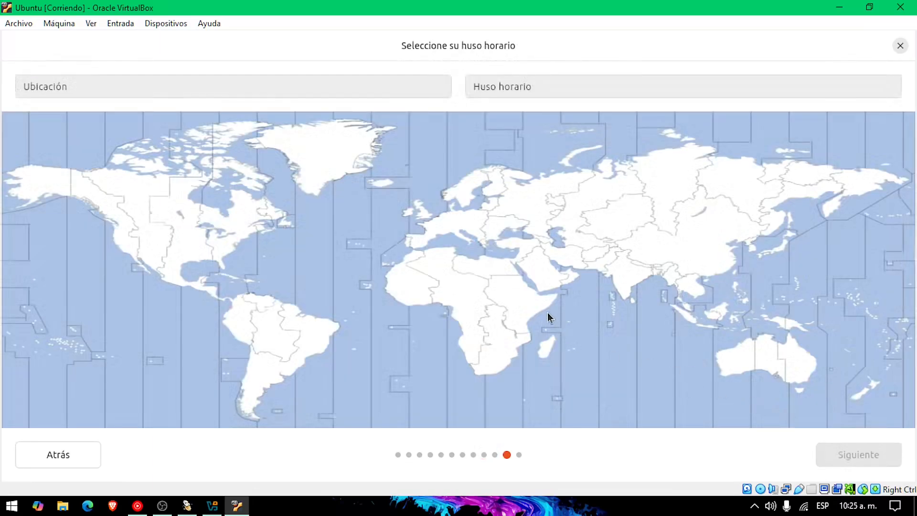
left_click(235, 309)
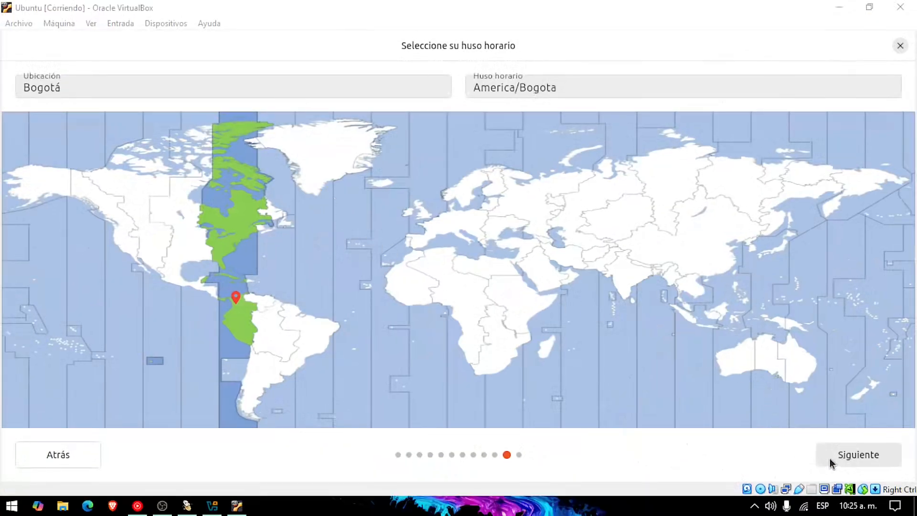
left_click(856, 459)
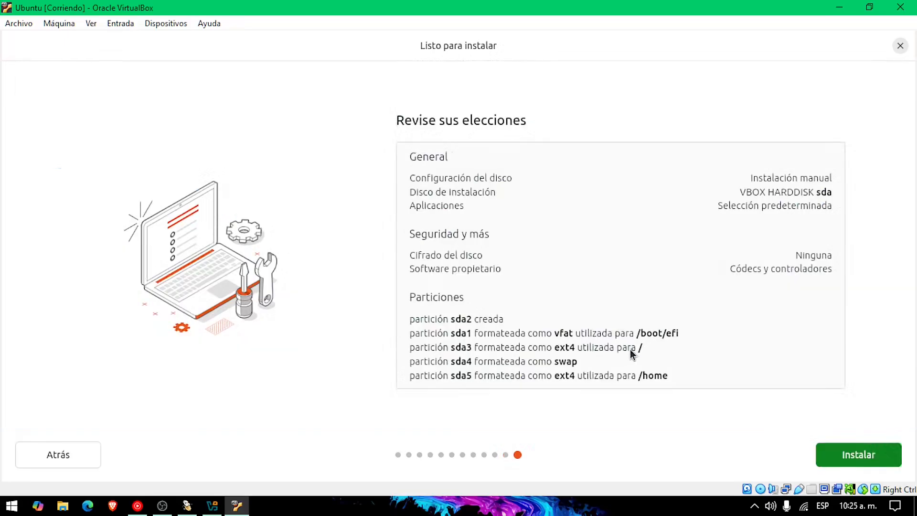
Start the Ubuntu 24.04.2 LTS installation and let it finish
left_click(844, 457)
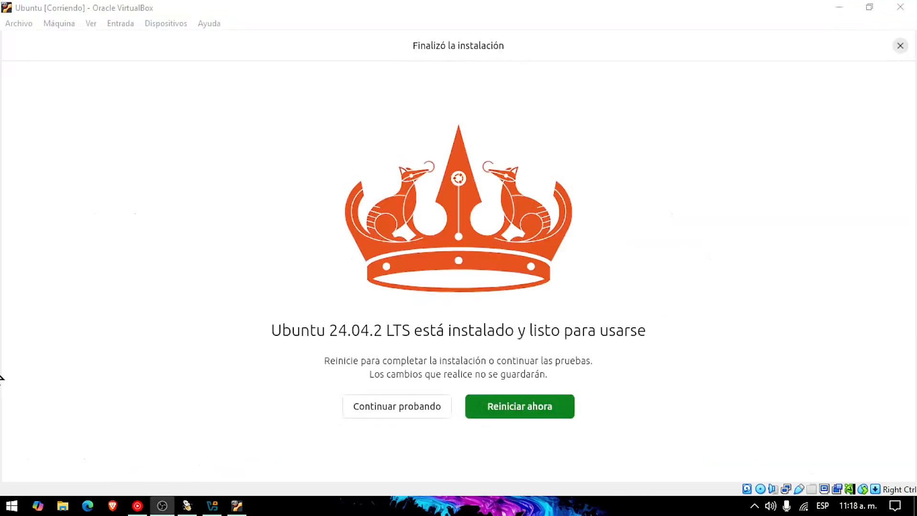
left_click(275, 392)
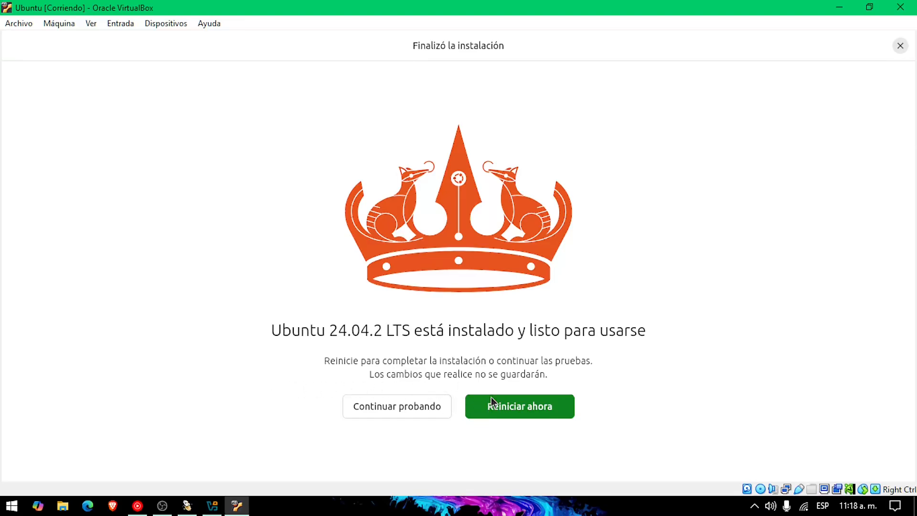
Restart into the installed Ubuntu and sign in with the user's password
left_click(540, 412)
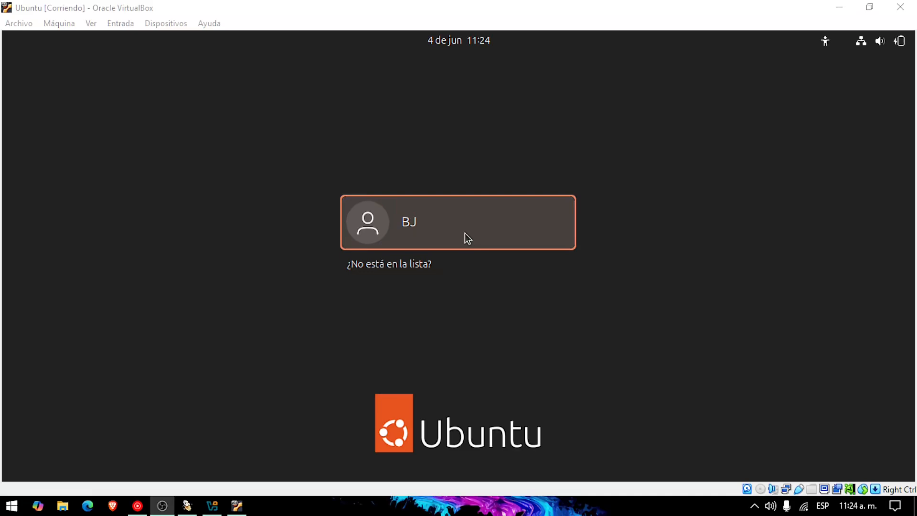
left_click(423, 228)
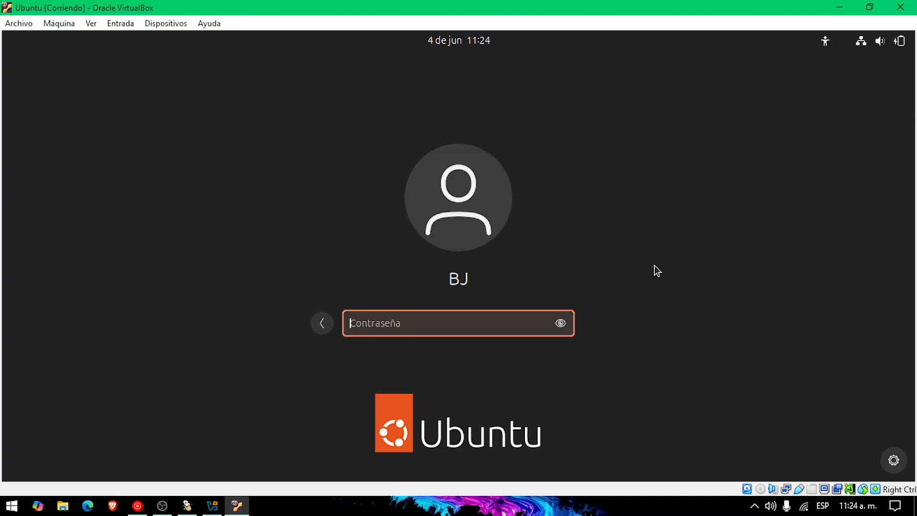
type("••••")
key("Return")
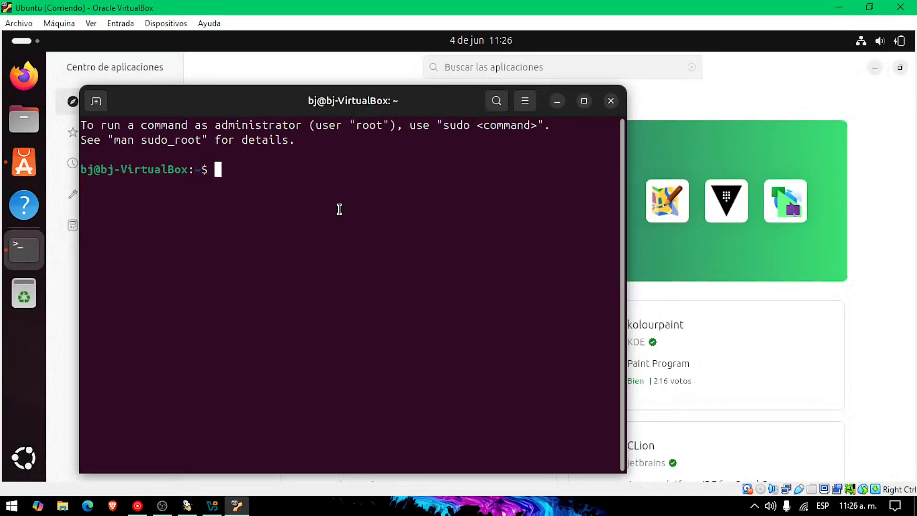
Run pwd and ls in the terminal to confirm the home folder and its contents
type("pwd")
key("Return")
type("ls")
key("Return")
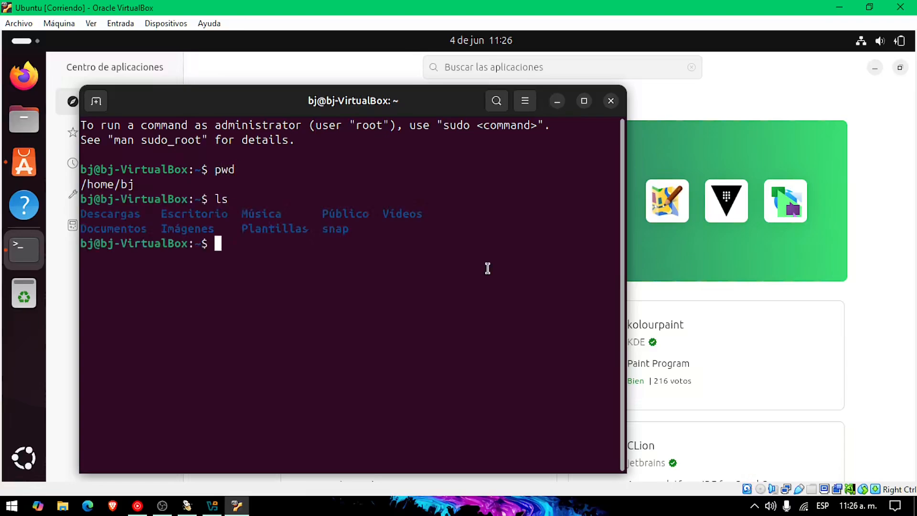